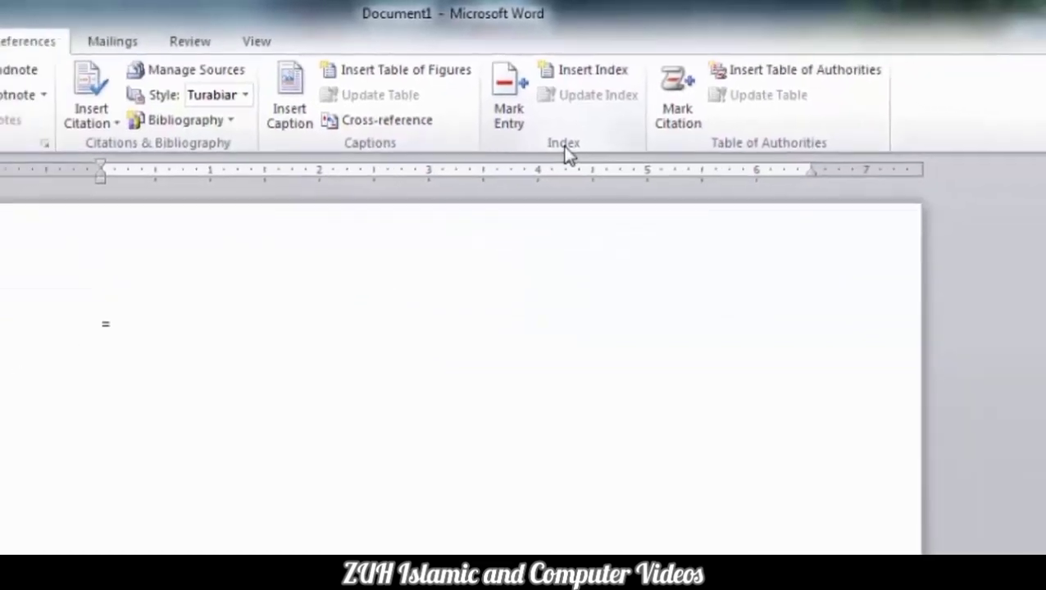
Fill the document with sample text using =rand(200) and place the cursor in its first paragraph.
type("(200)")
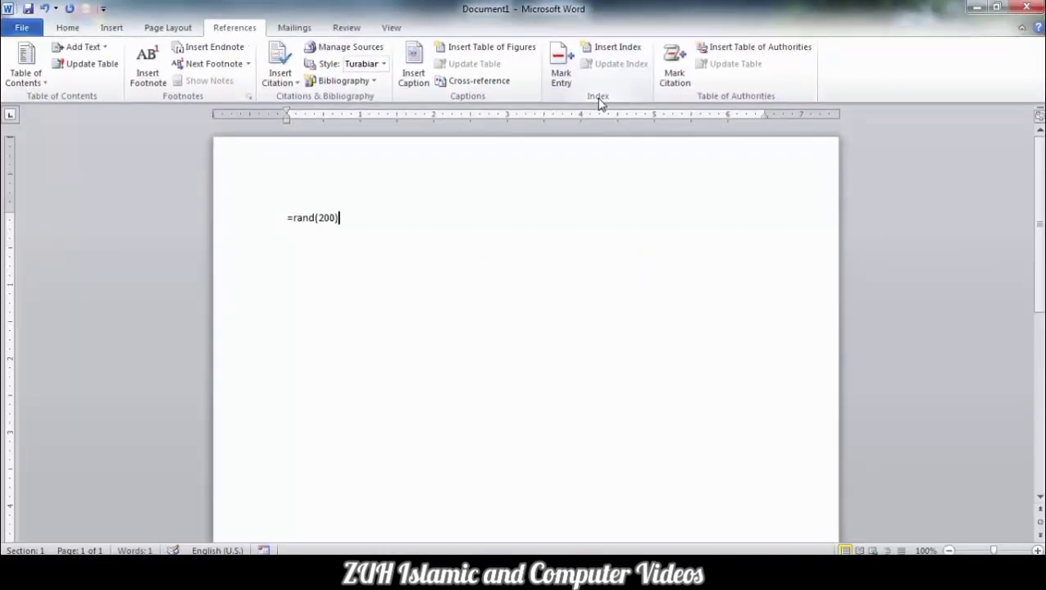
key("Return")
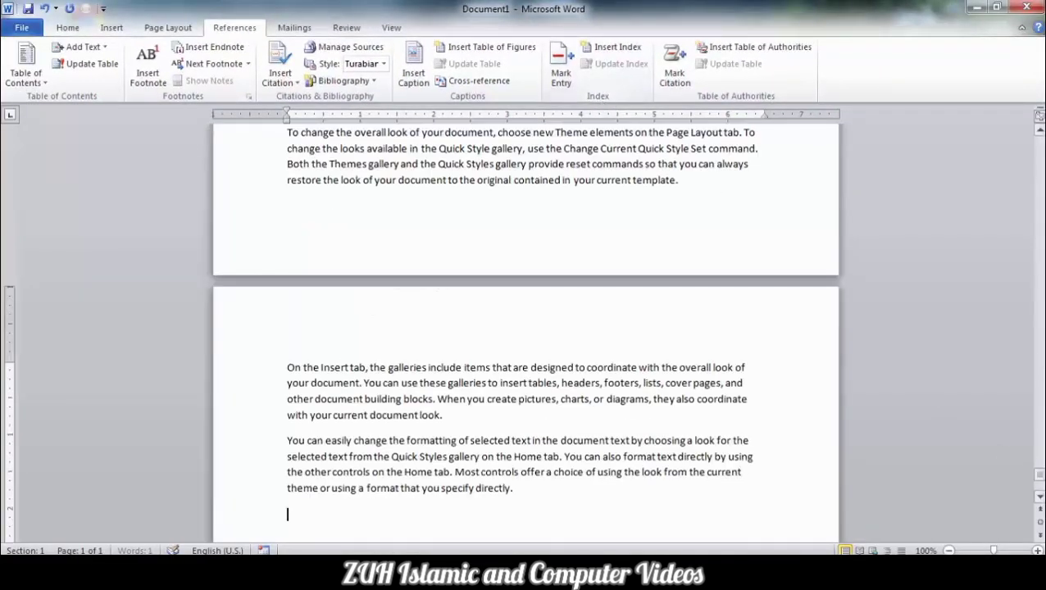
left_click_drag(1042, 481, 1040, 131)
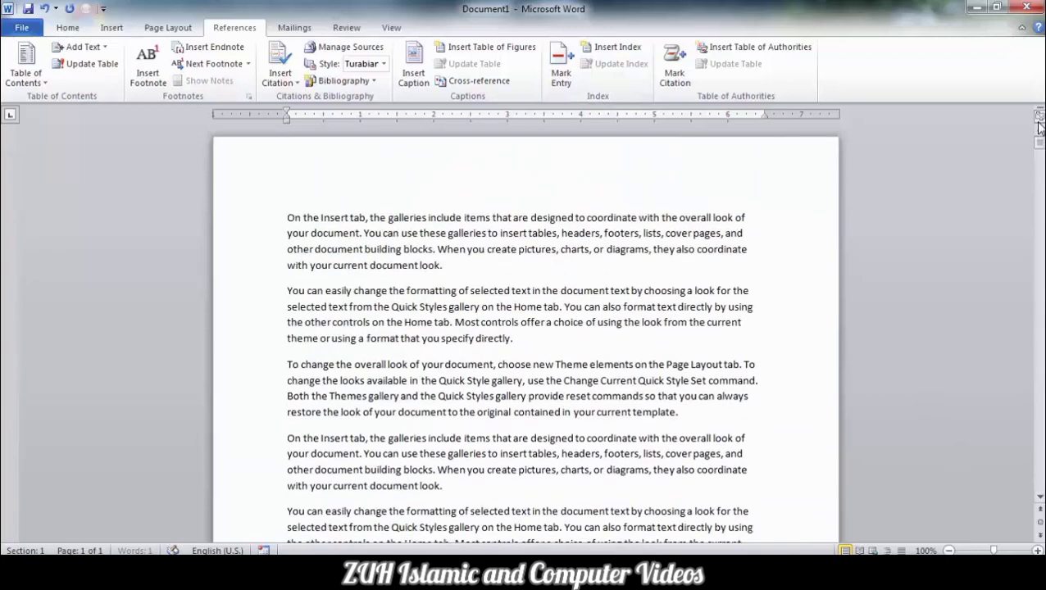
left_click(450, 235)
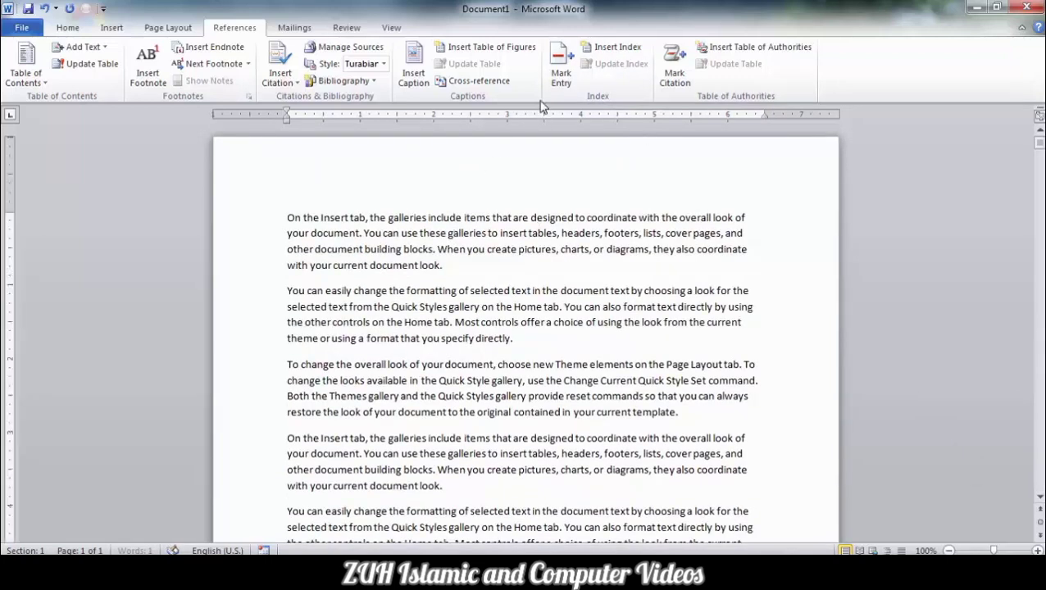
Prepare an index entry for "galleries" in the first paragraph with the subentry "photos and videos".
left_click(561, 65)
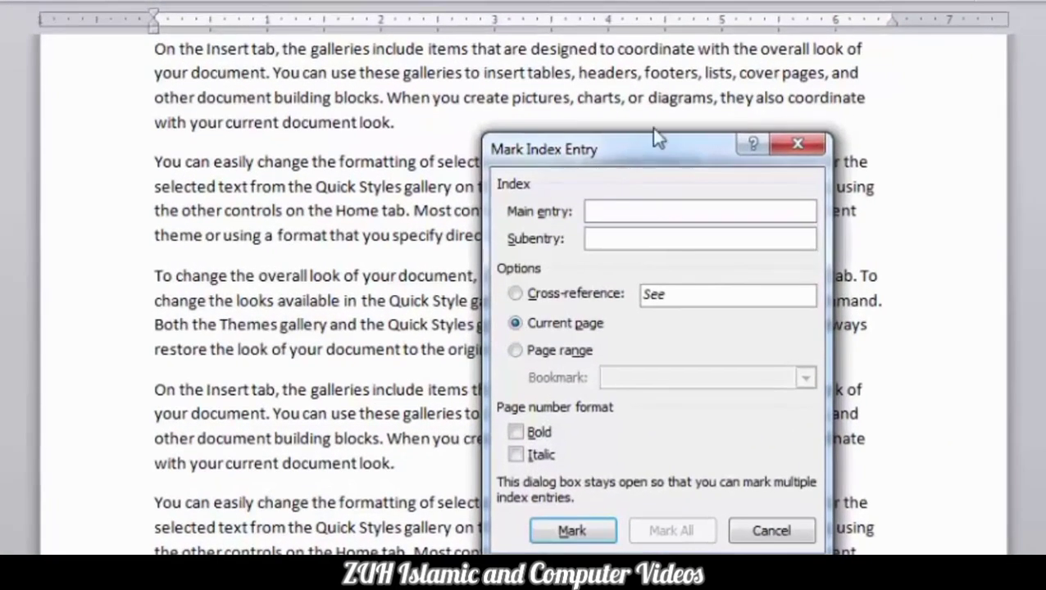
left_click_drag(602, 198, 653, 141)
left_click_drag(718, 54, 718, 52)
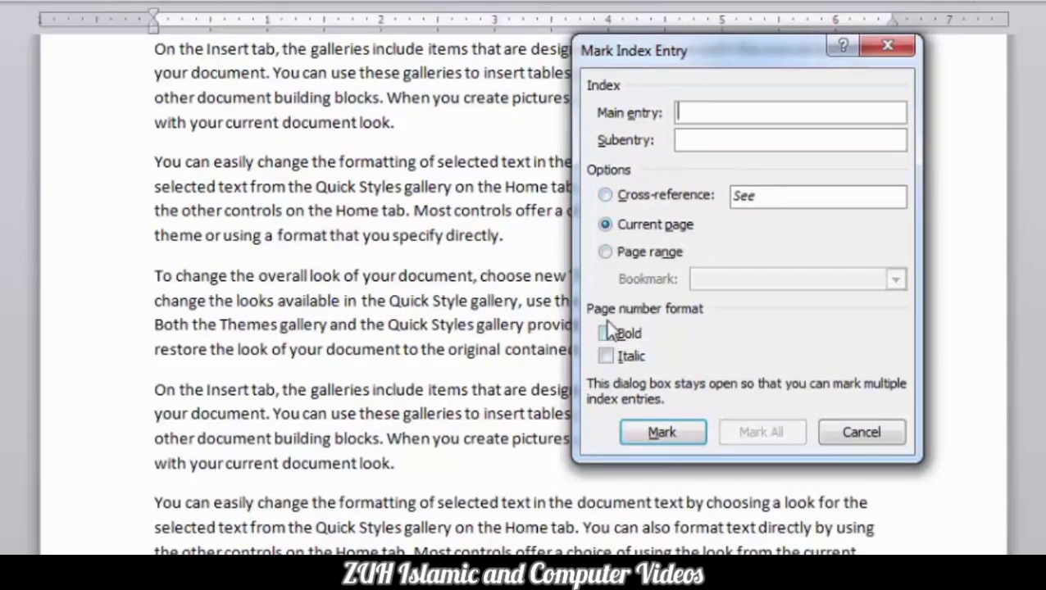
left_click(400, 171)
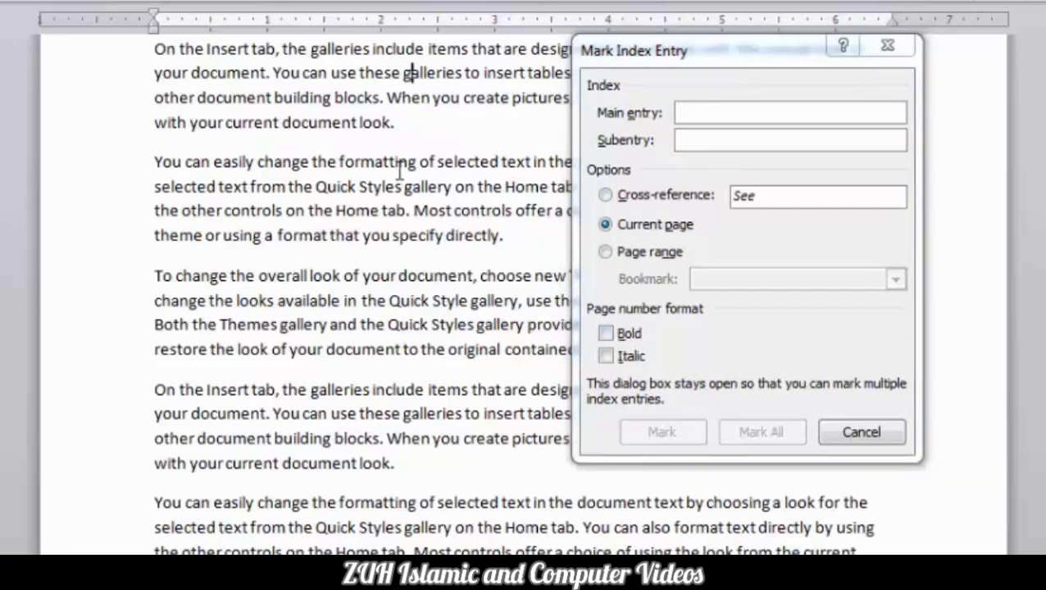
scroll(401, 170, "up", 2)
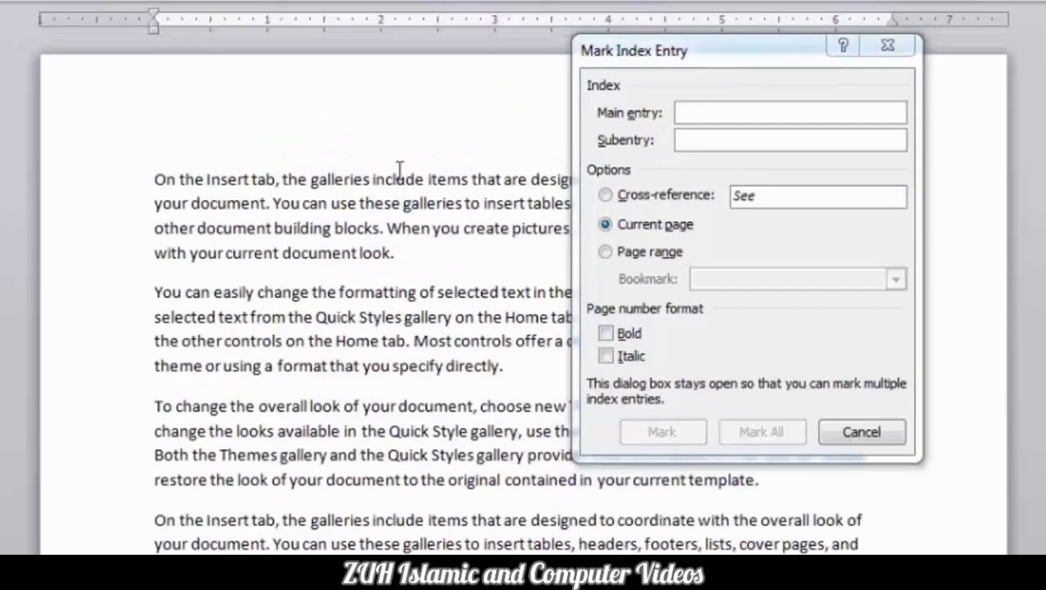
double_click(337, 178)
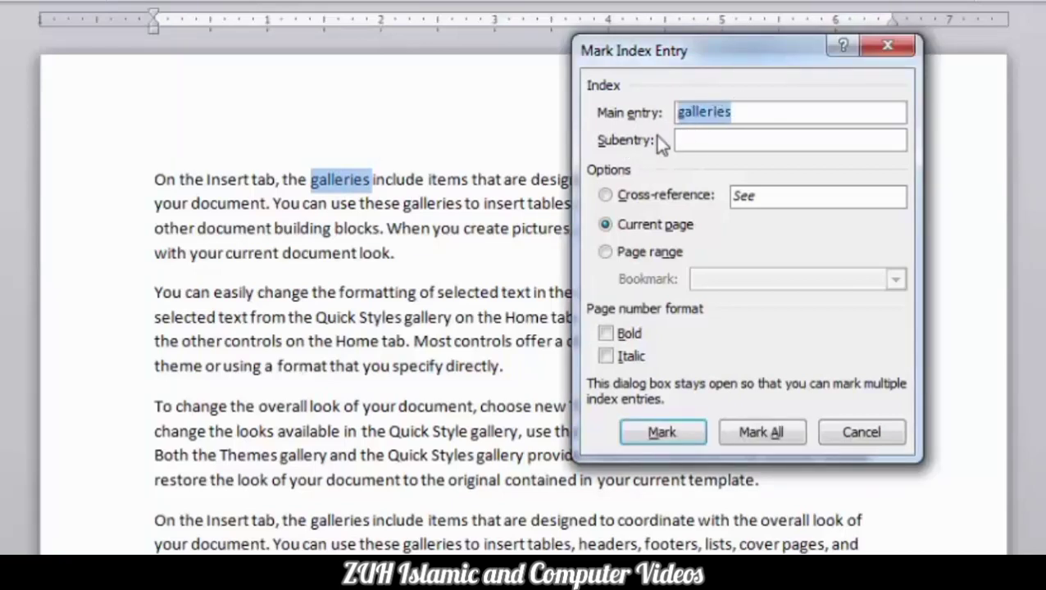
left_click(707, 141)
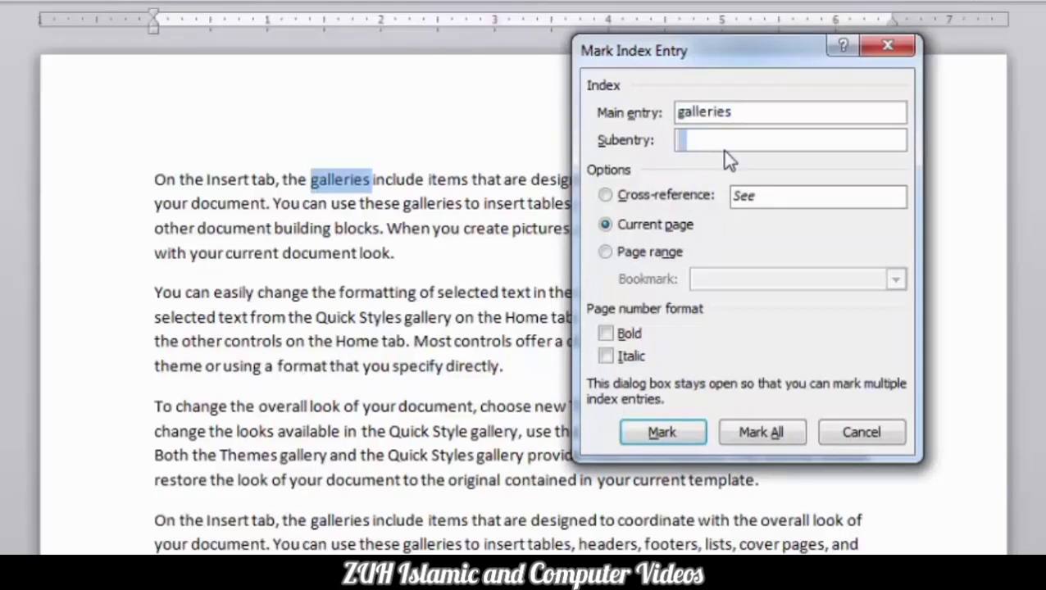
type("photos and video")
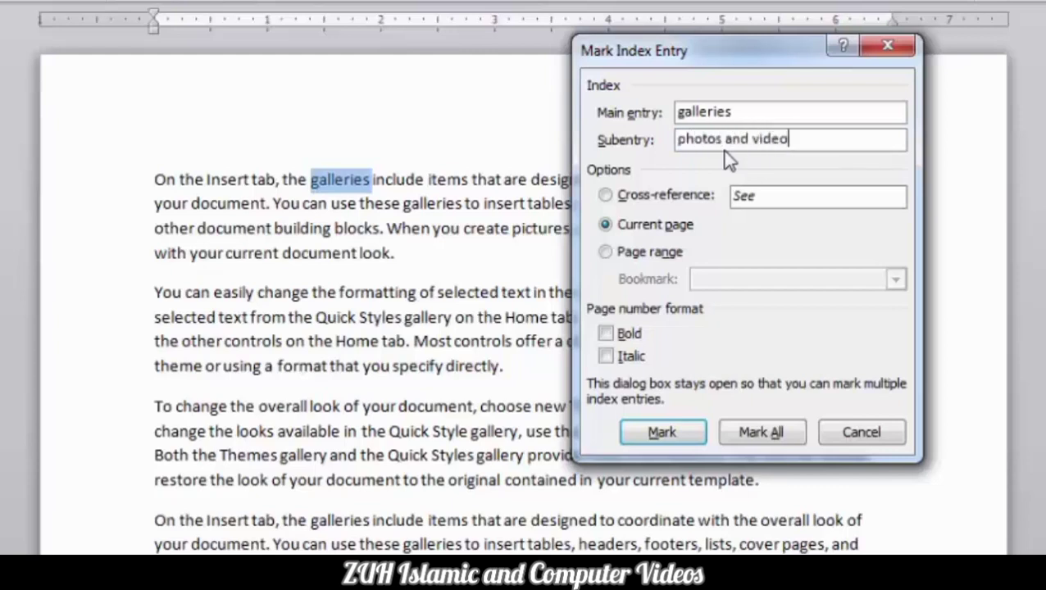
type("s")
Give the galleries entry the cross-reference "See in page 2" with bold and italic page number format, and mark it.
left_click(641, 198)
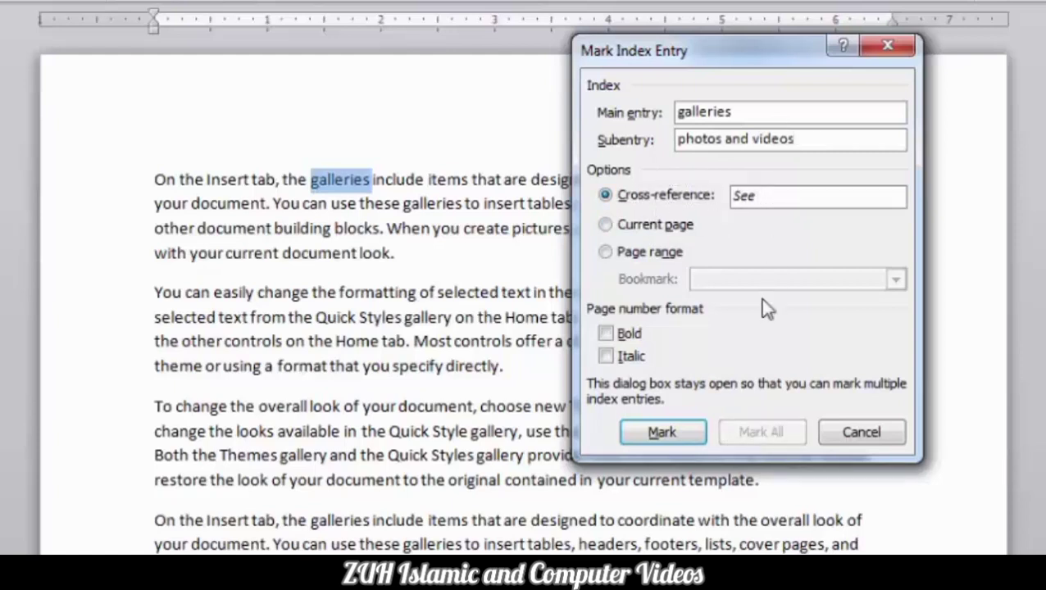
type("in page 2")
left_click(648, 256)
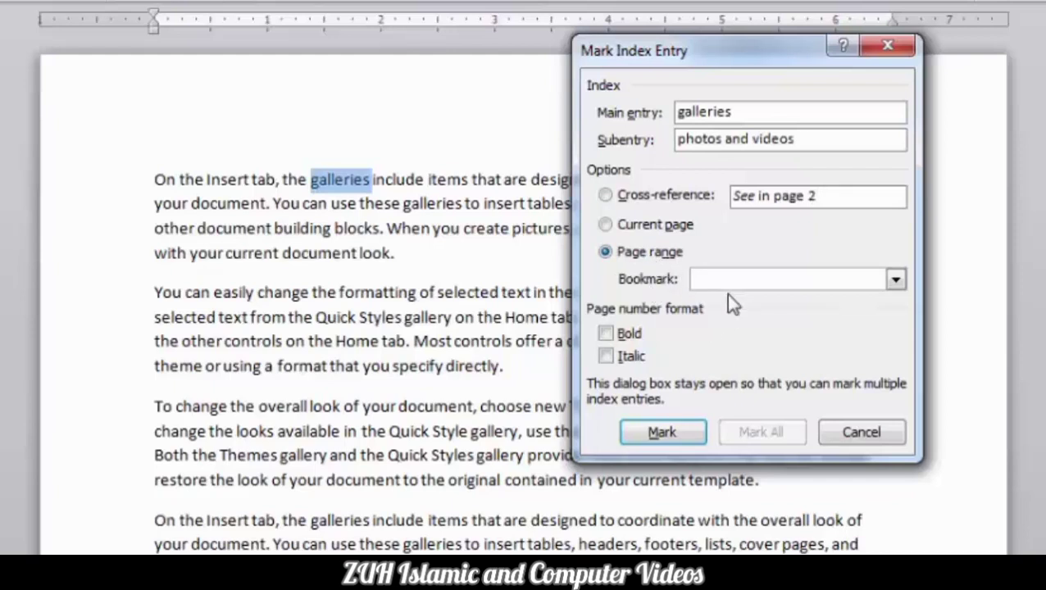
left_click(622, 198)
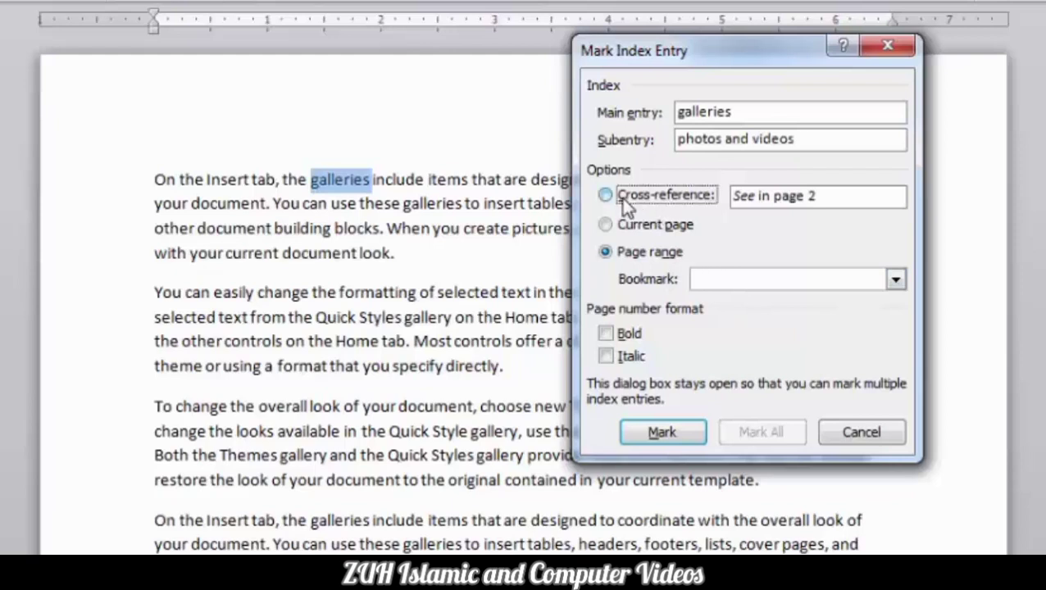
left_click(607, 334)
left_click(607, 357)
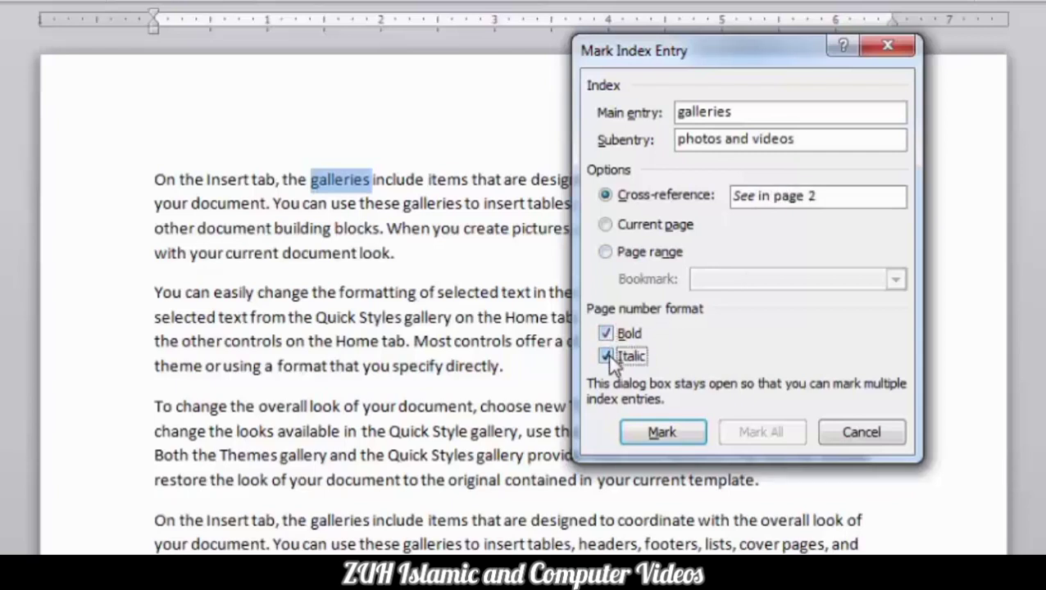
left_click(666, 437)
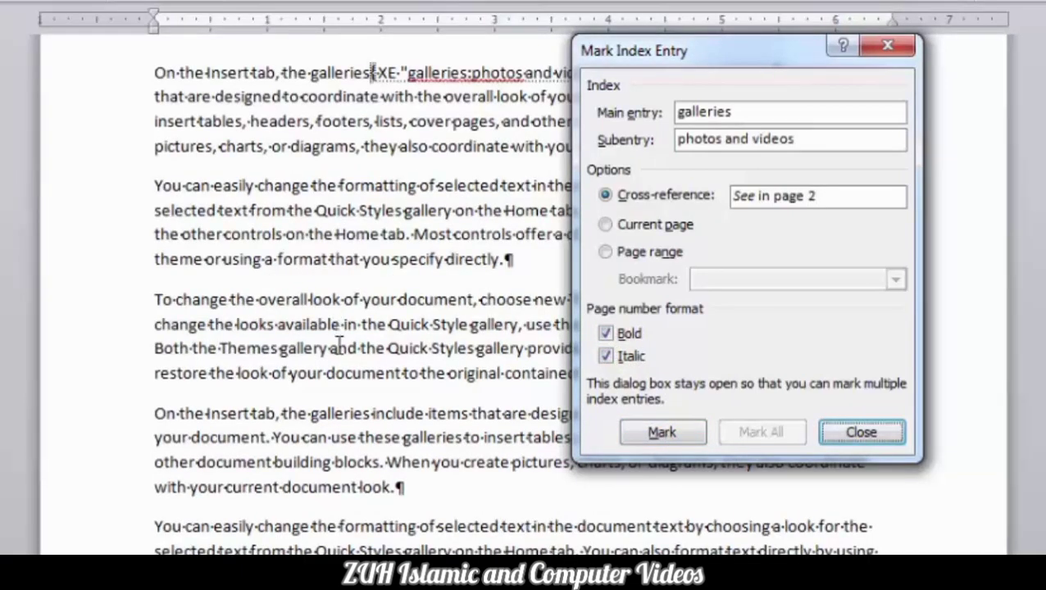
Mark all occurrences of "document" as current-page index entries, with bold and italic page number formatting off.
double_click(354, 374)
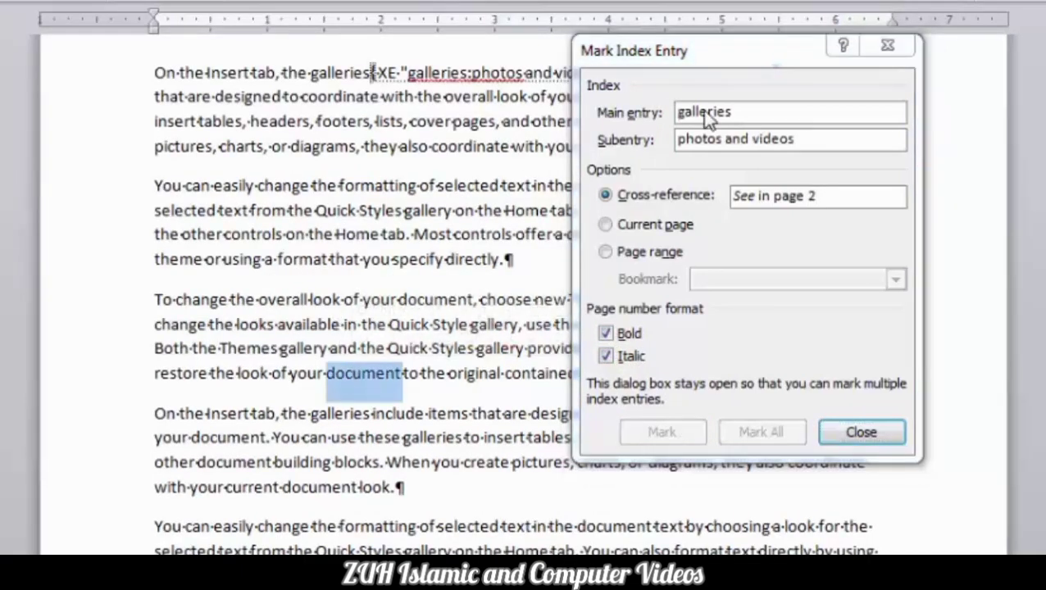
left_click(733, 104)
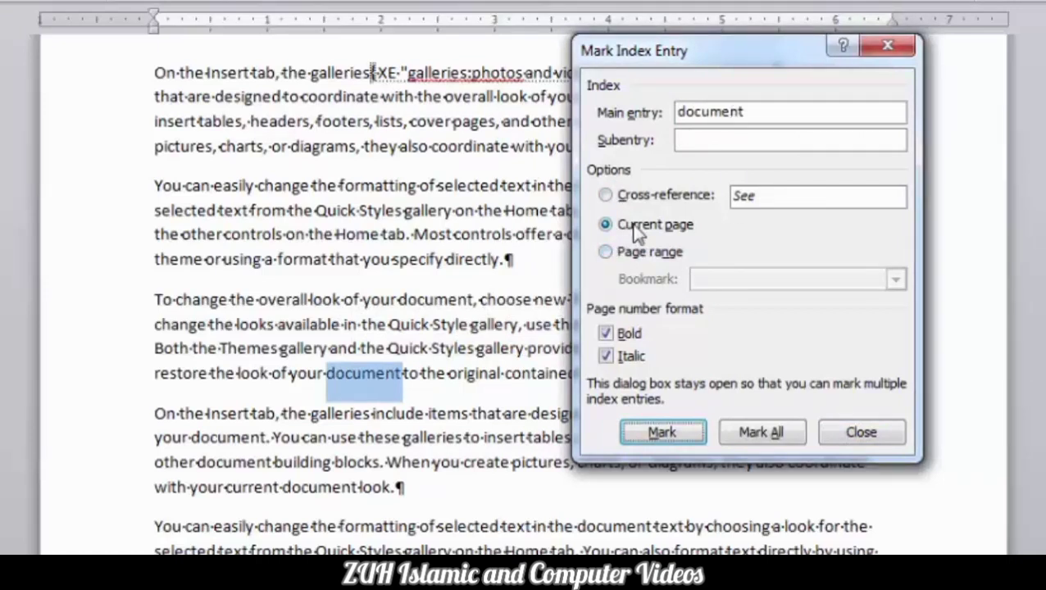
left_click(606, 333)
left_click(606, 356)
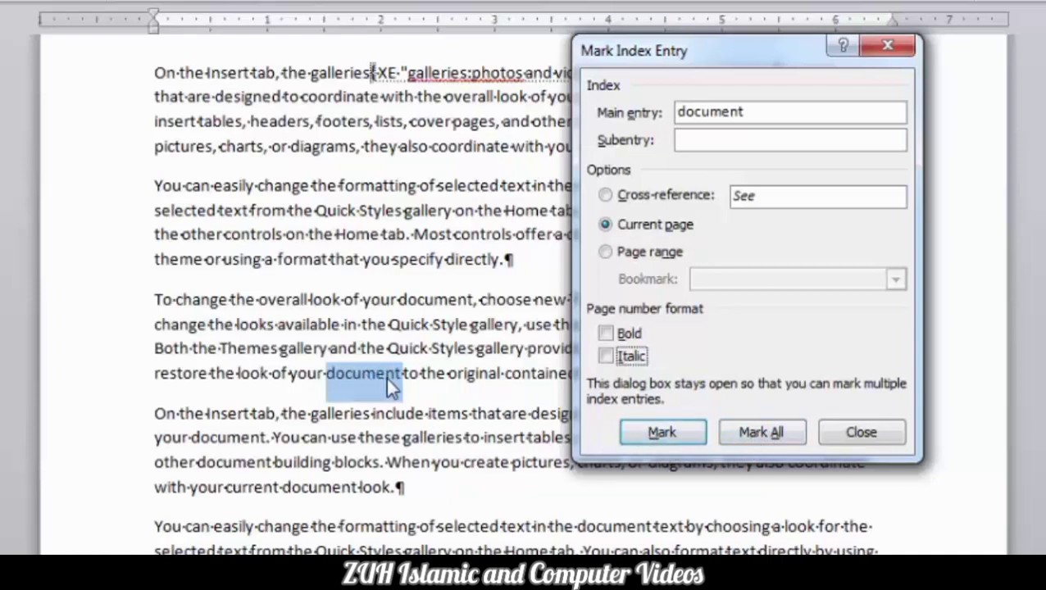
left_click(757, 433)
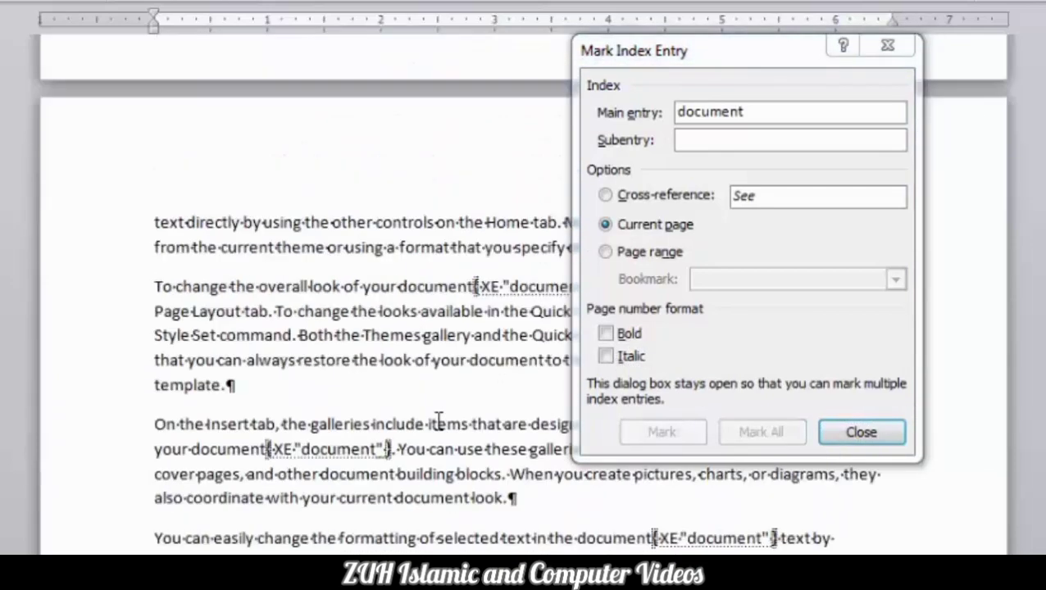
Mark "You", "current" and "look" as index entries and finish marking.
double_click(414, 393)
left_click(742, 199)
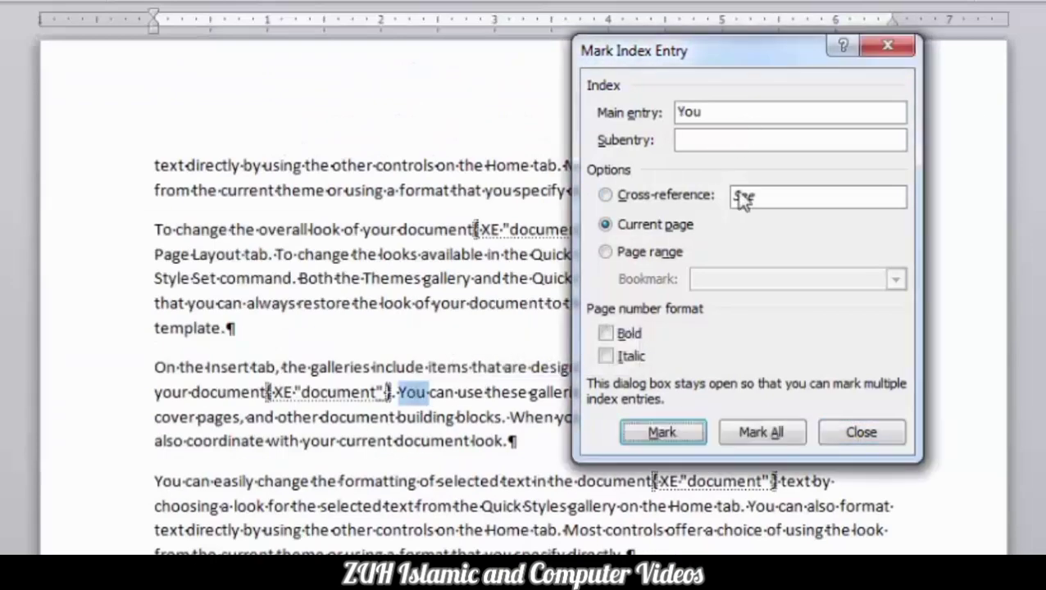
left_click(661, 433)
double_click(383, 480)
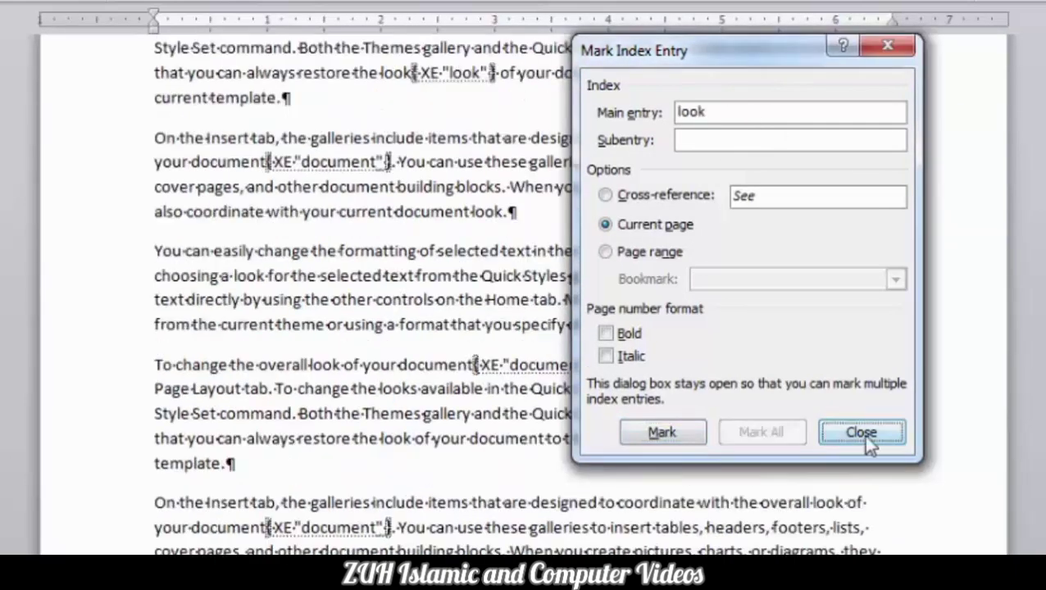
left_click(863, 435)
Hide the formatting marks and add a large centred heading "INDEX" at the document's end, followed by a left-aligned empty line.
key("ctrl+End")
key("ctrl+shift+8")
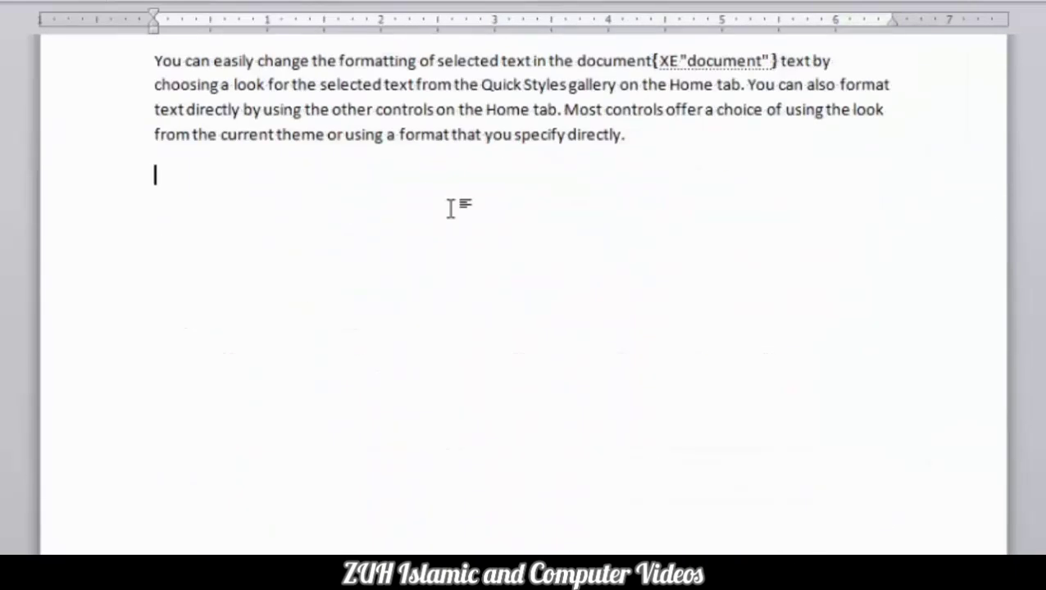
type("INDEX")
key("shift+Home")
key("ctrl+e")
key("End")
key("Return")
key("ctrl+l")
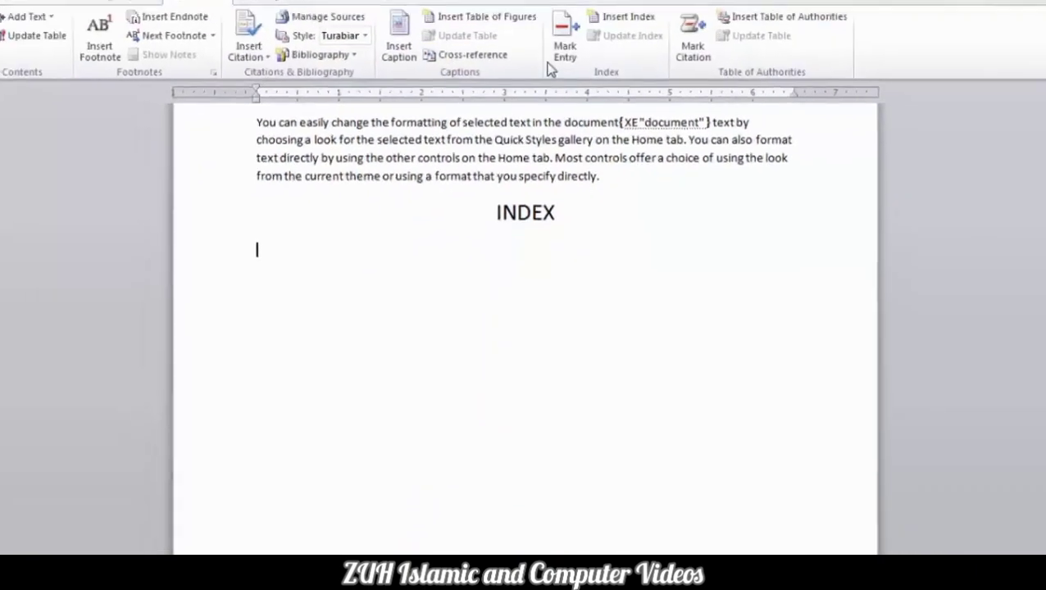
Insert a one-column indented index below the INDEX heading, enabling right-aligned page numbers before choosing the Classic format.
left_click(621, 23)
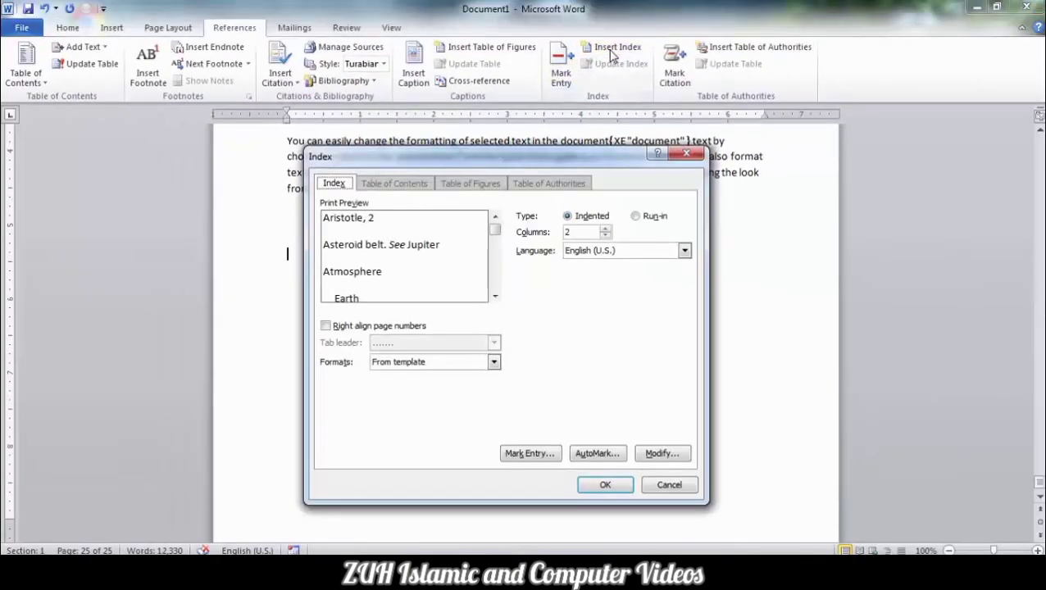
left_click_drag(565, 161, 591, 77)
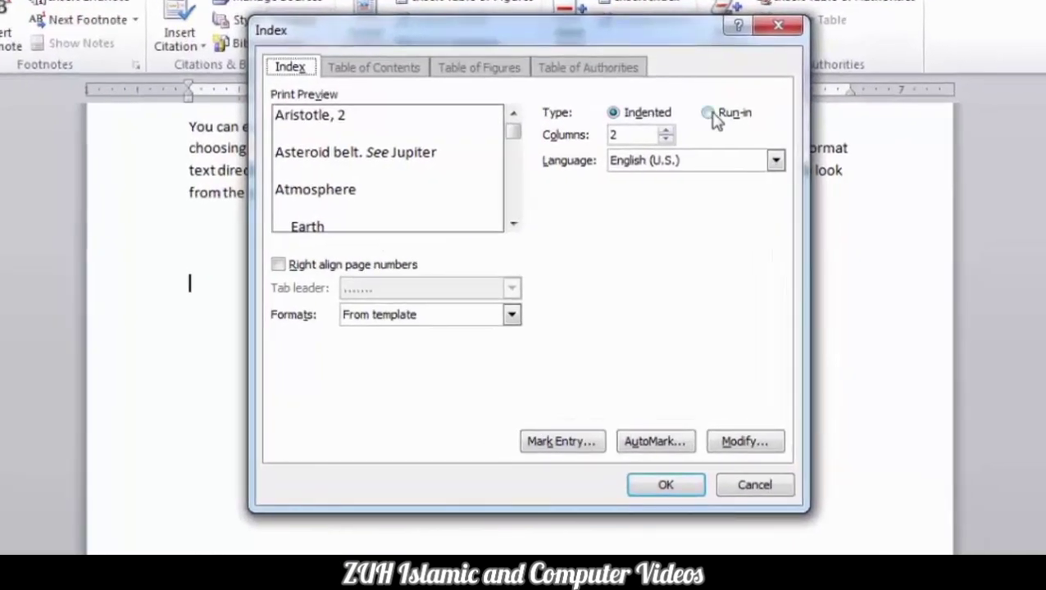
double_click(623, 136)
type("1")
left_click(326, 265)
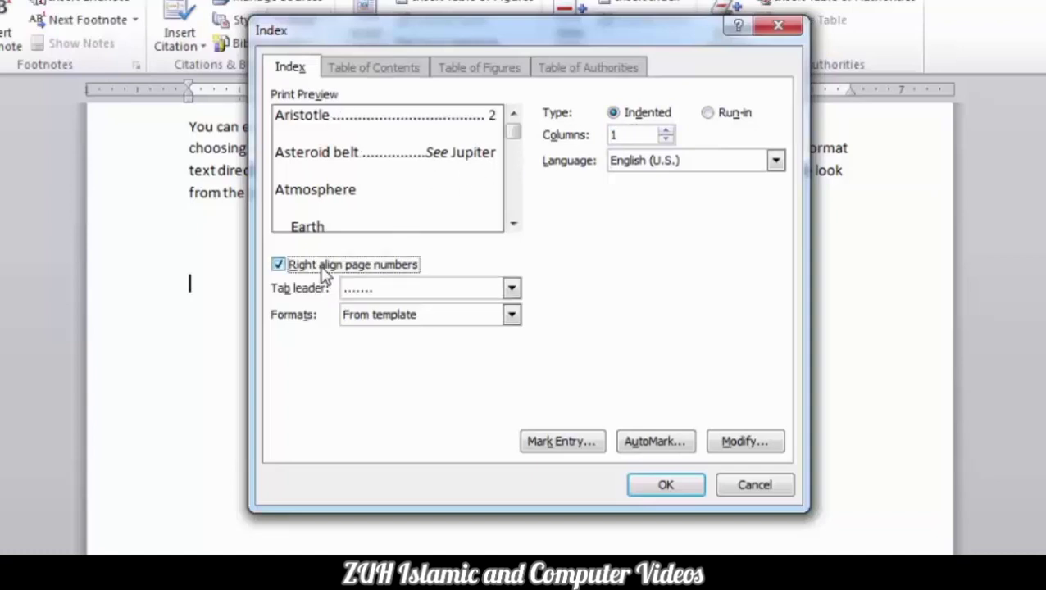
left_click(511, 317)
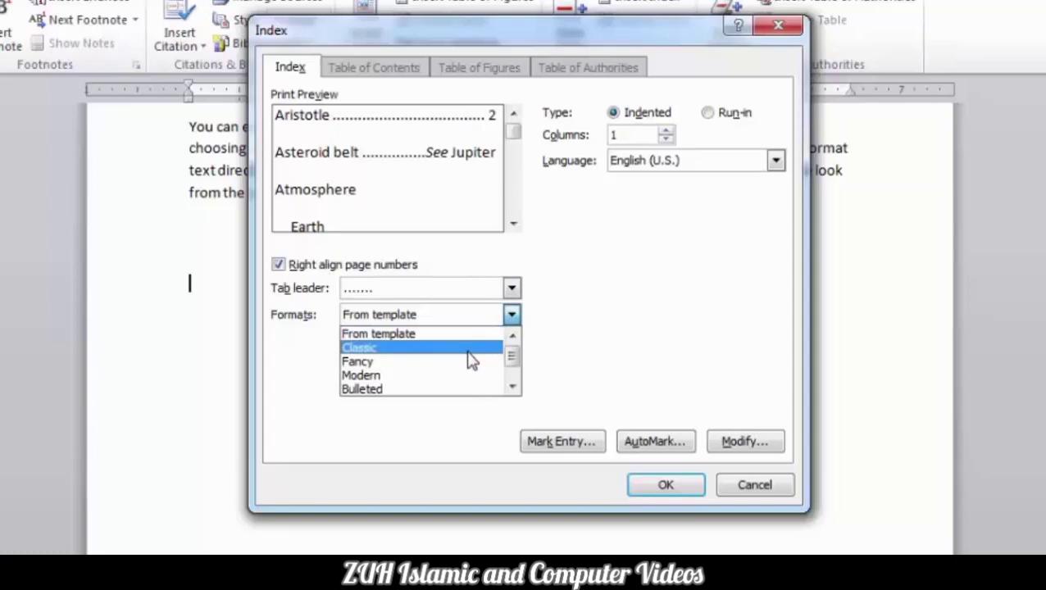
left_click(468, 349)
left_click(660, 488)
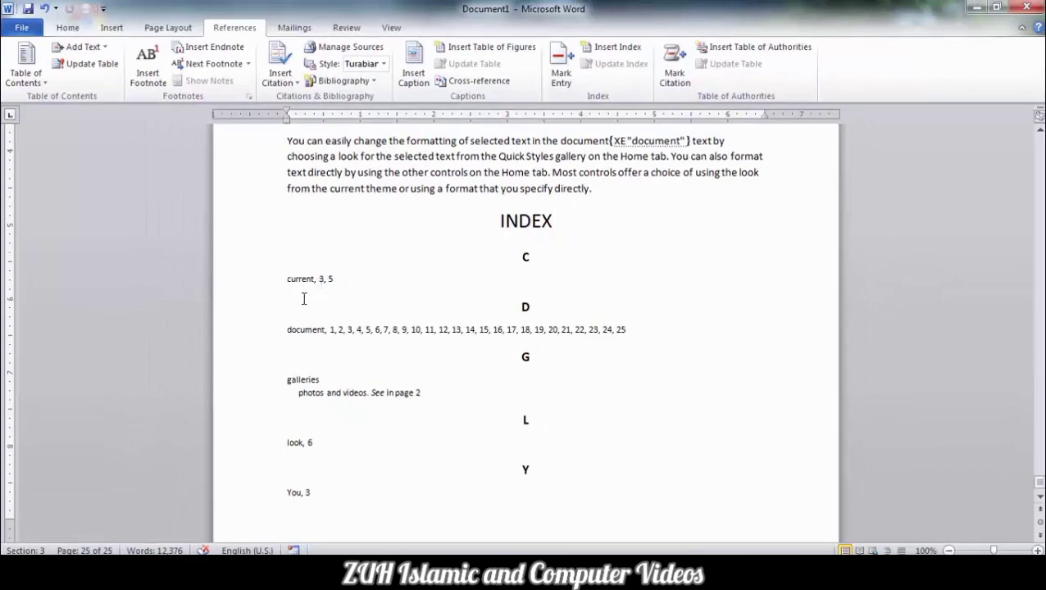
Change the index format to From template and replace the existing index.
left_click(319, 277)
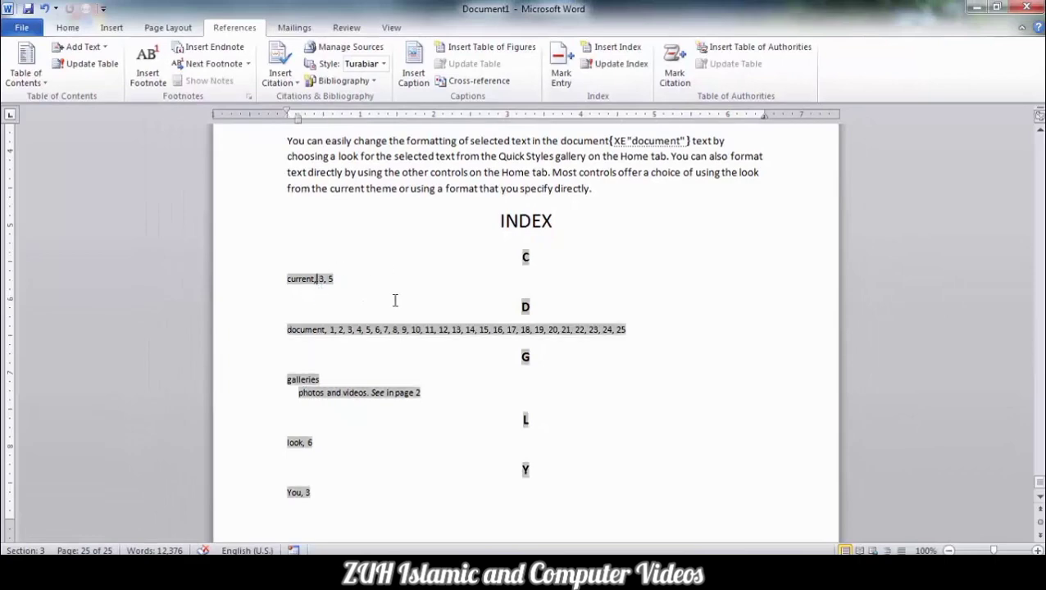
left_click(614, 47)
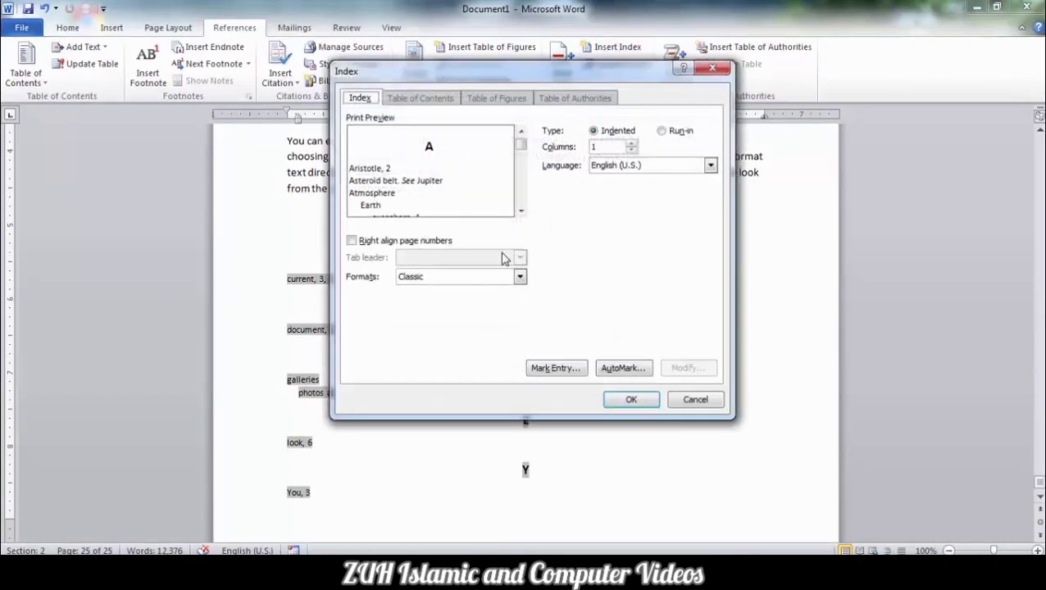
left_click(520, 278)
left_click(481, 293)
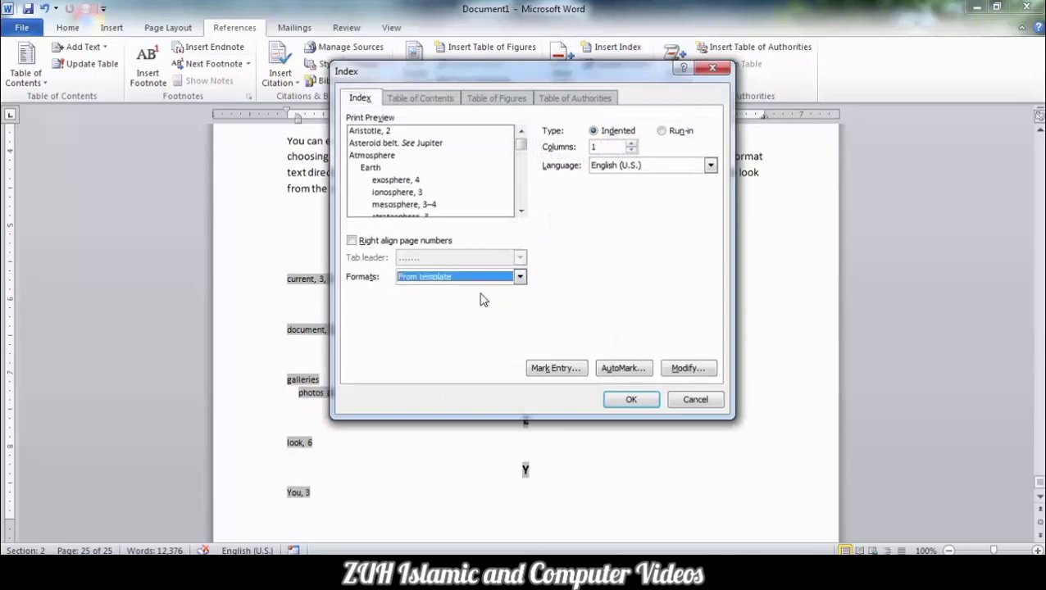
left_click(630, 400)
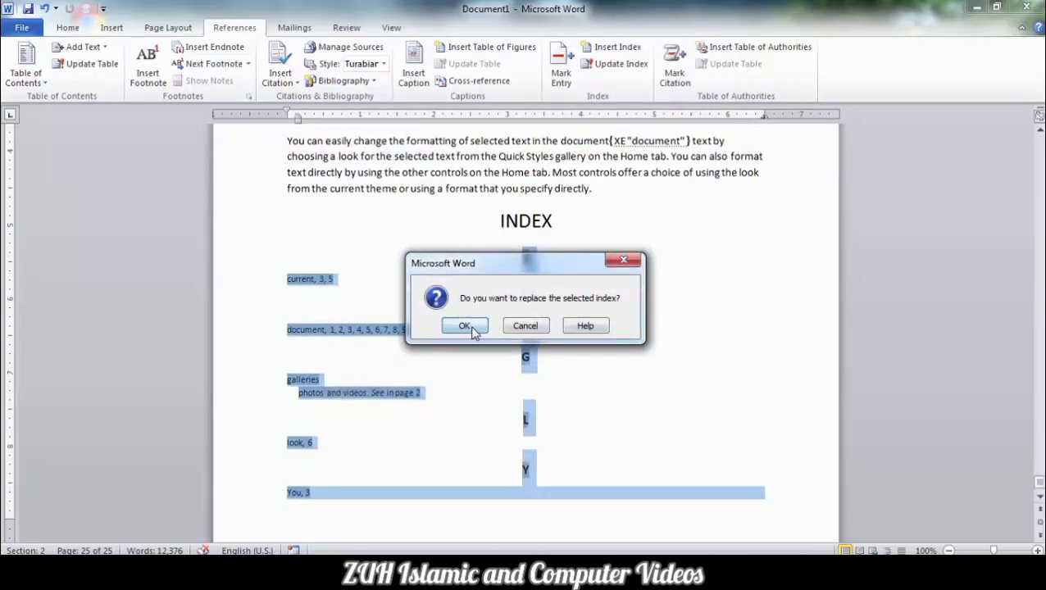
left_click(464, 326)
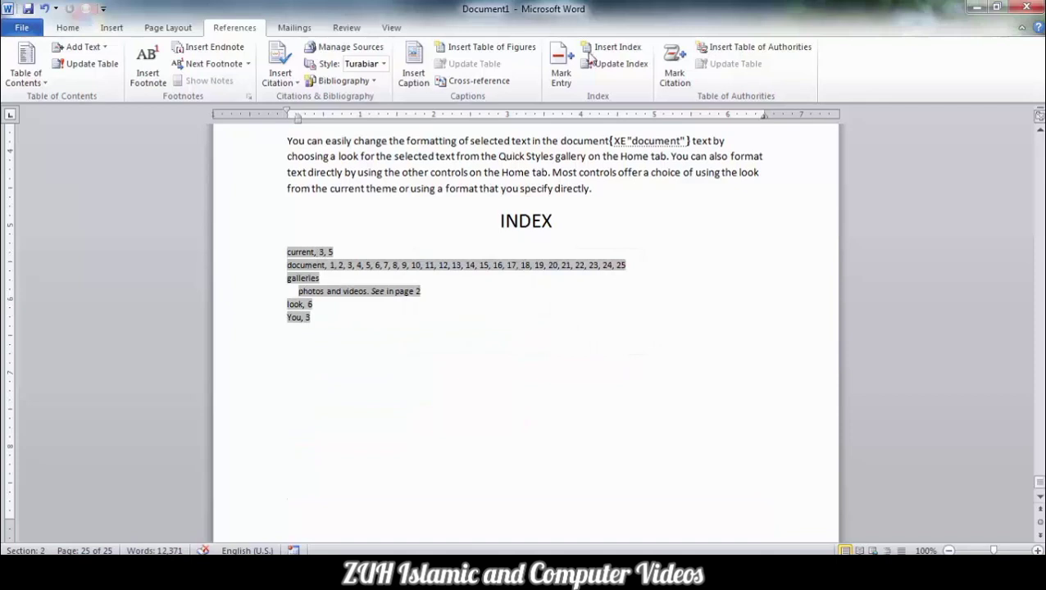
Change the index type to Run-in and replace the existing index.
left_click(610, 48)
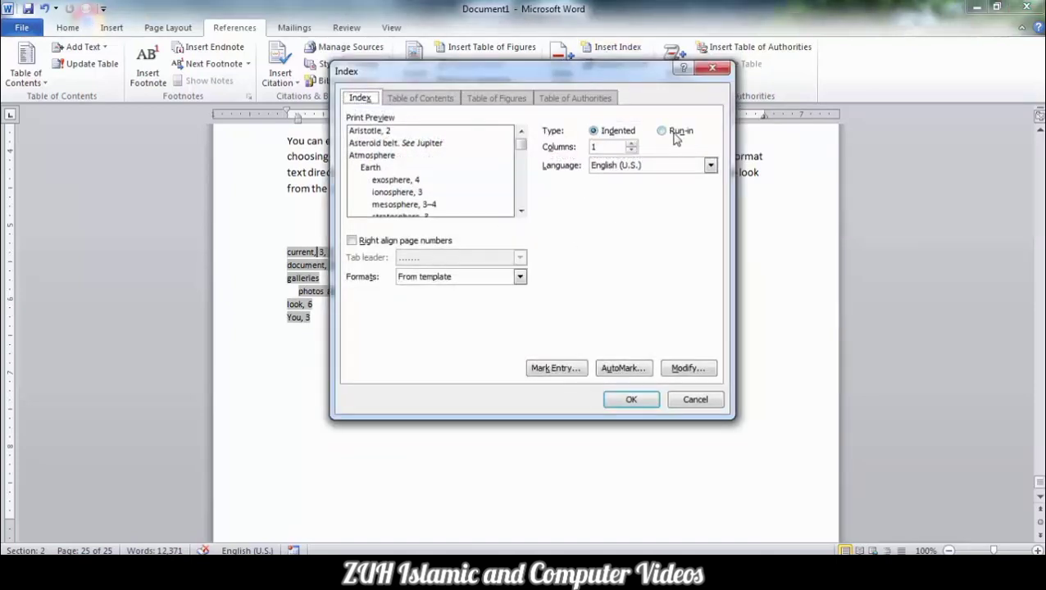
left_click_drag(533, 67, 642, 79)
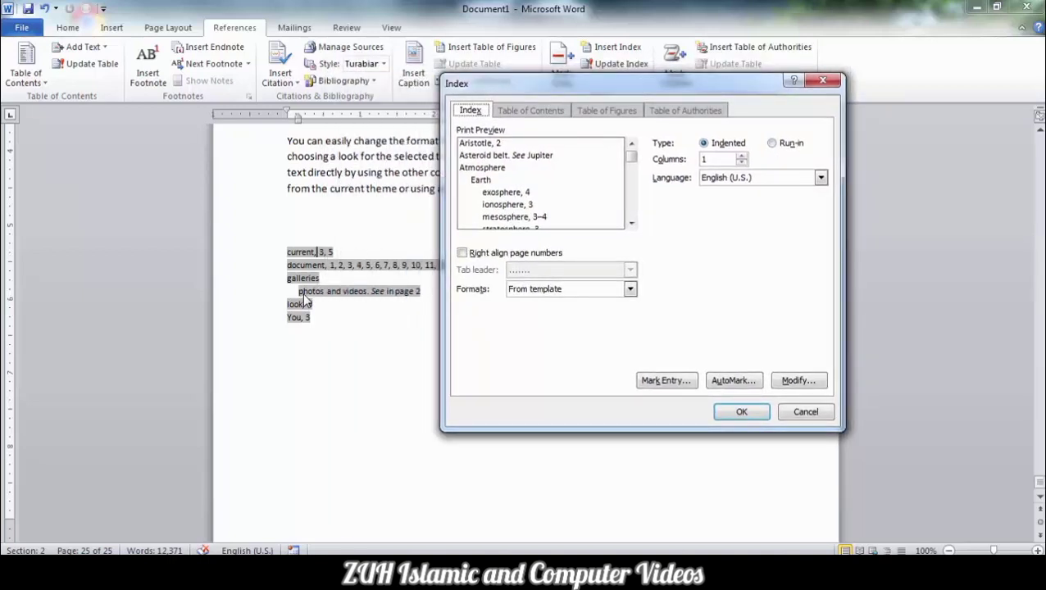
left_click(774, 144)
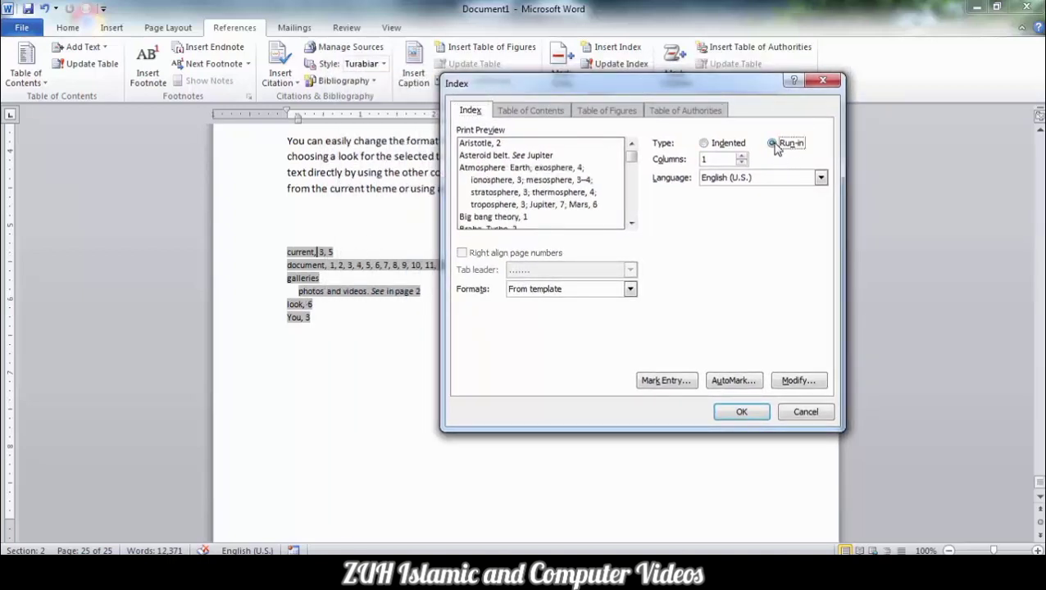
left_click(742, 412)
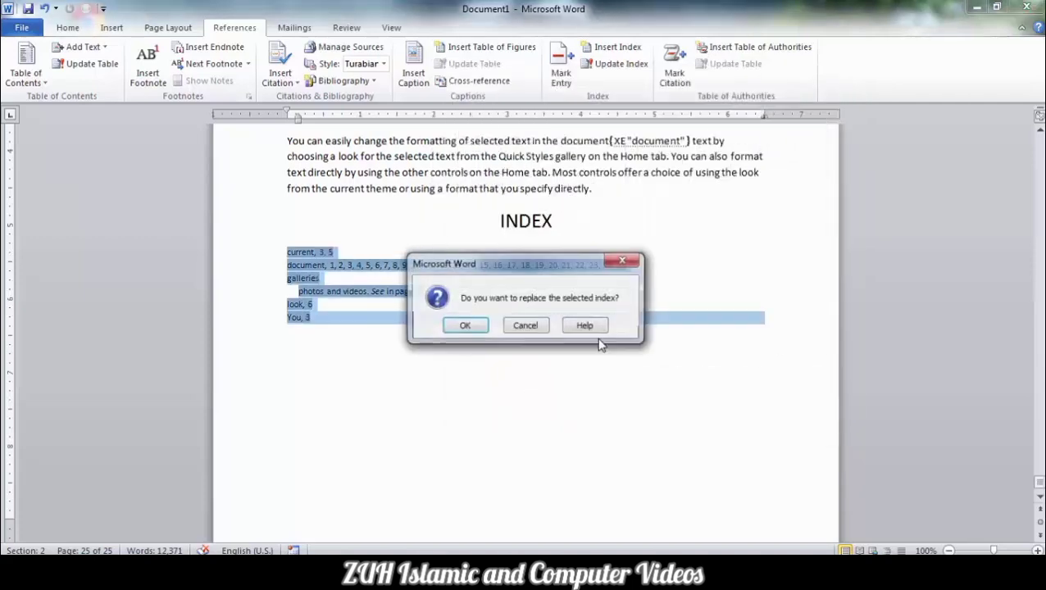
left_click(455, 330)
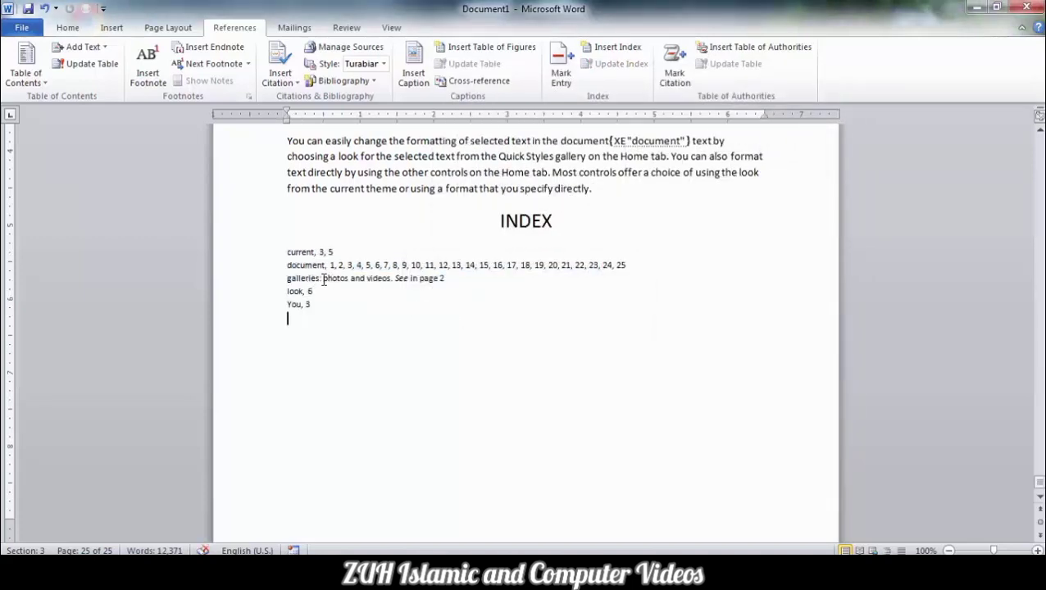
left_click(323, 280)
left_click(616, 49)
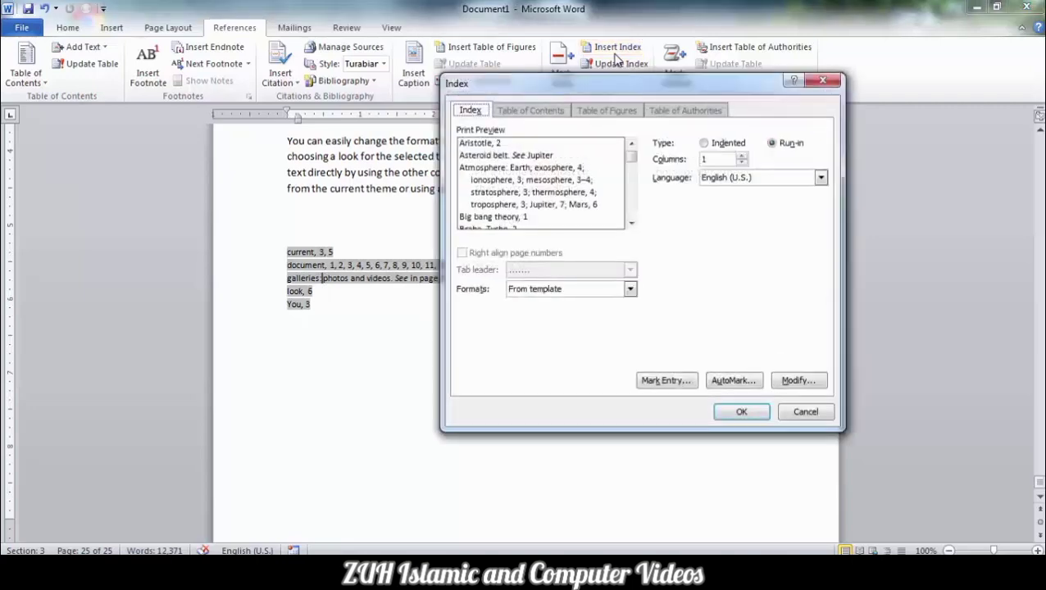
left_click(666, 380)
left_click(731, 390)
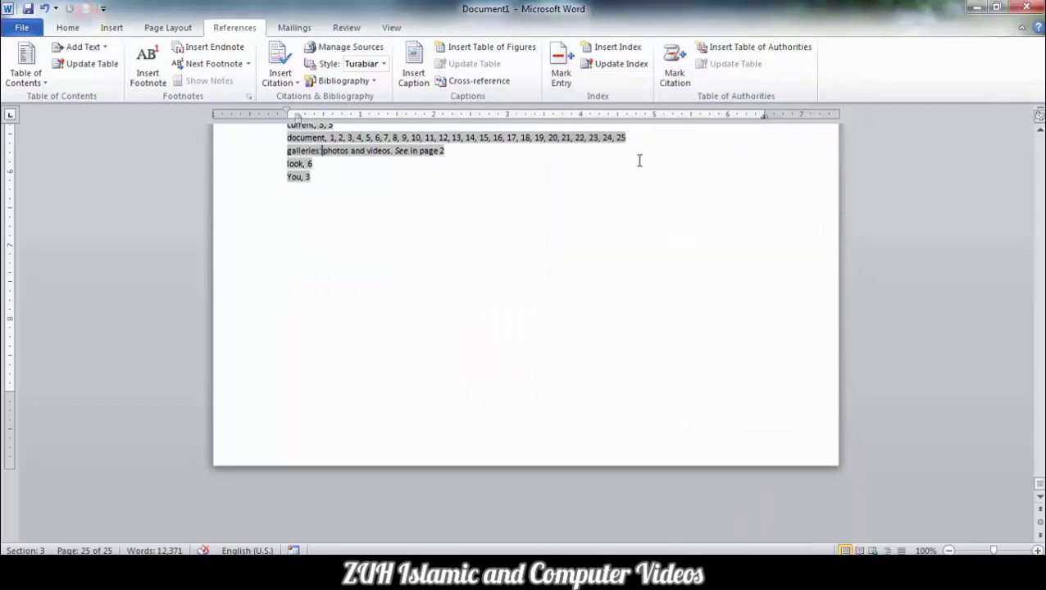
Modify the Index 1 style in the index settings to use bold, red text.
left_click(617, 47)
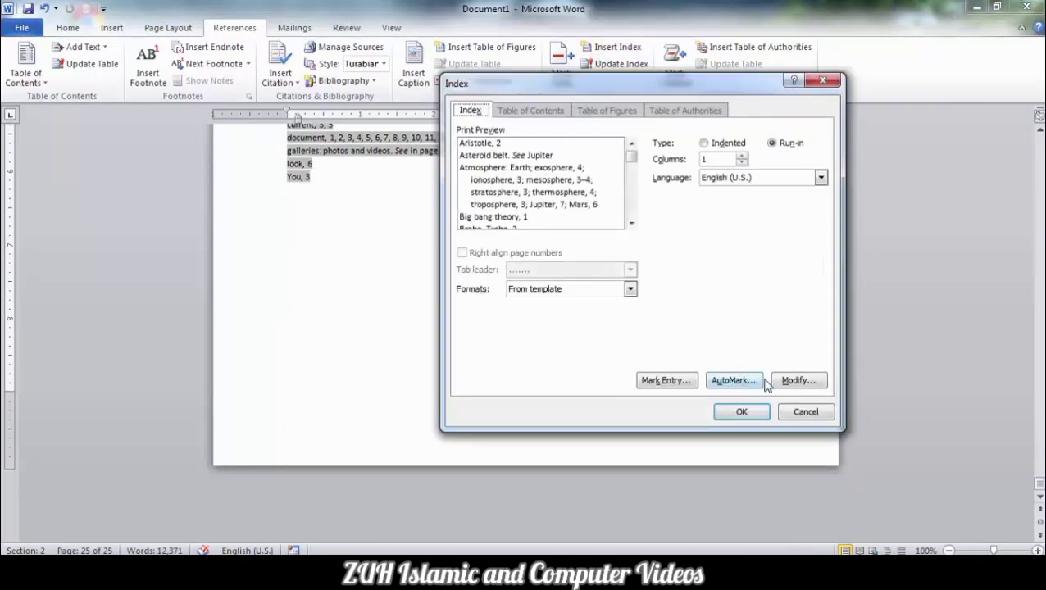
left_click(793, 383)
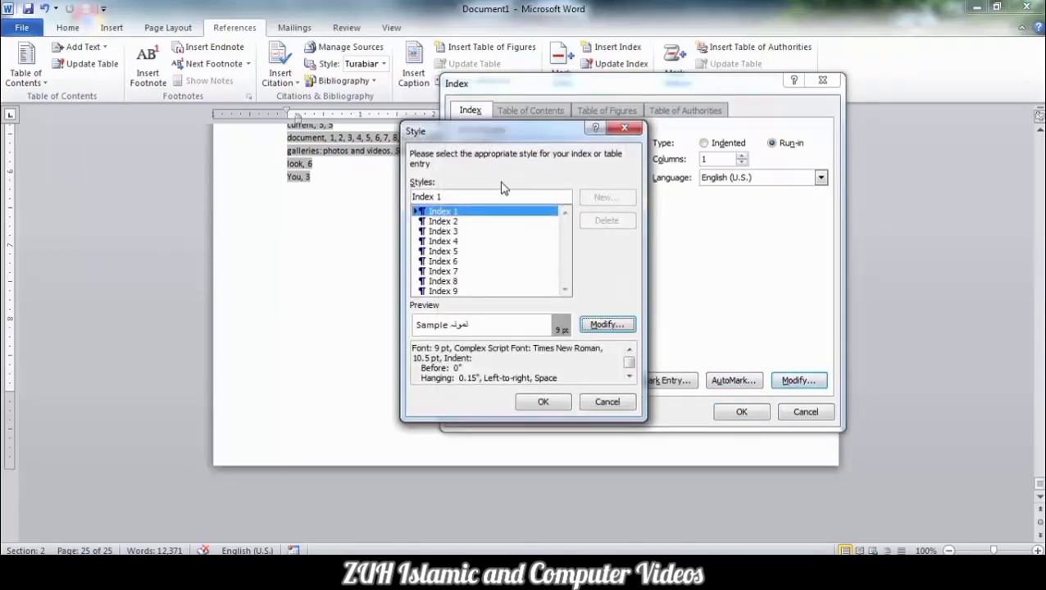
left_click(599, 326)
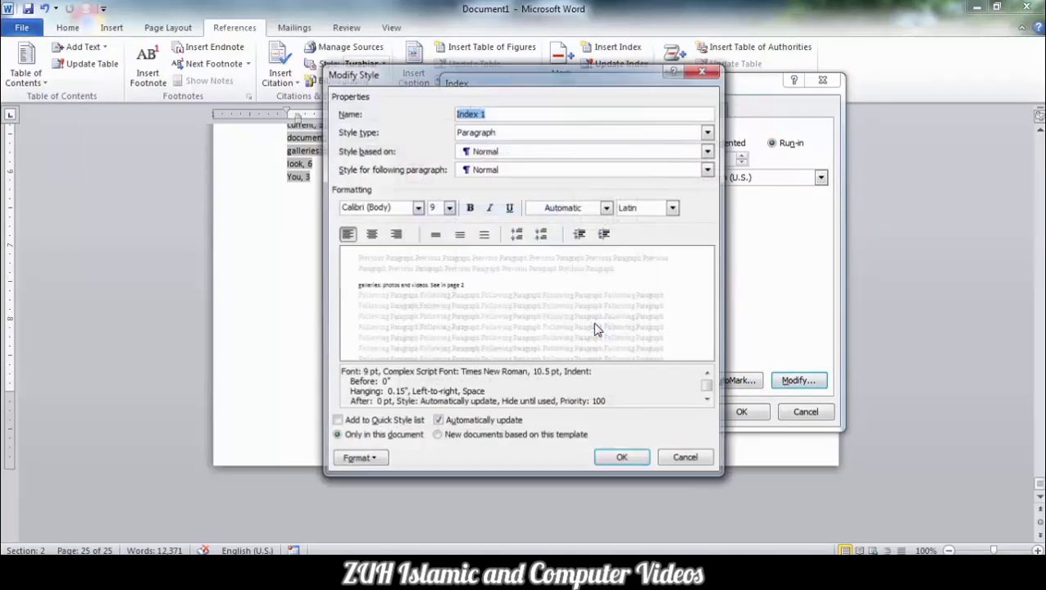
left_click(469, 208)
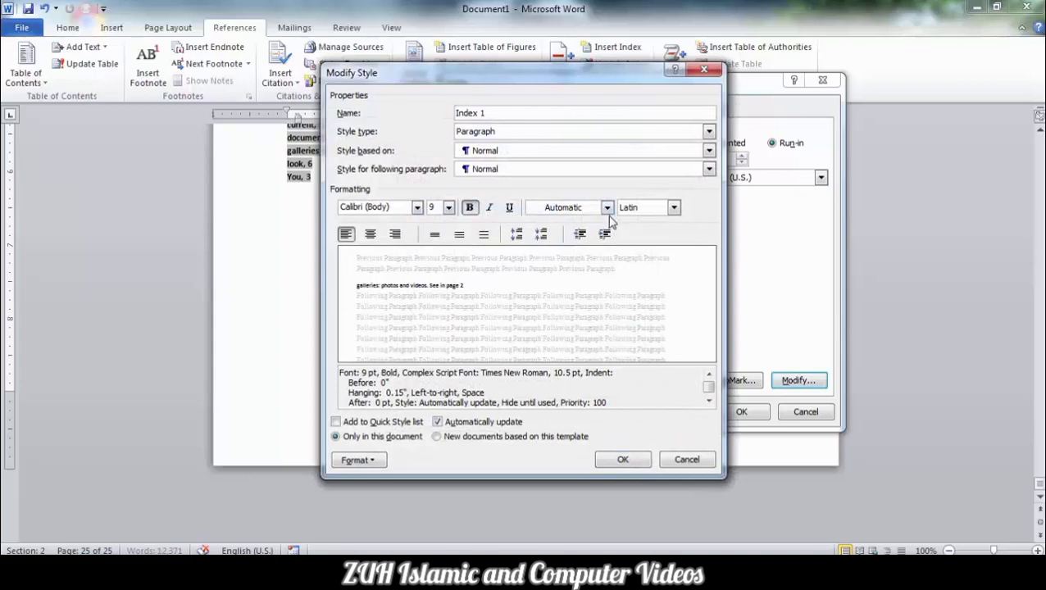
left_click(607, 207)
left_click(549, 337)
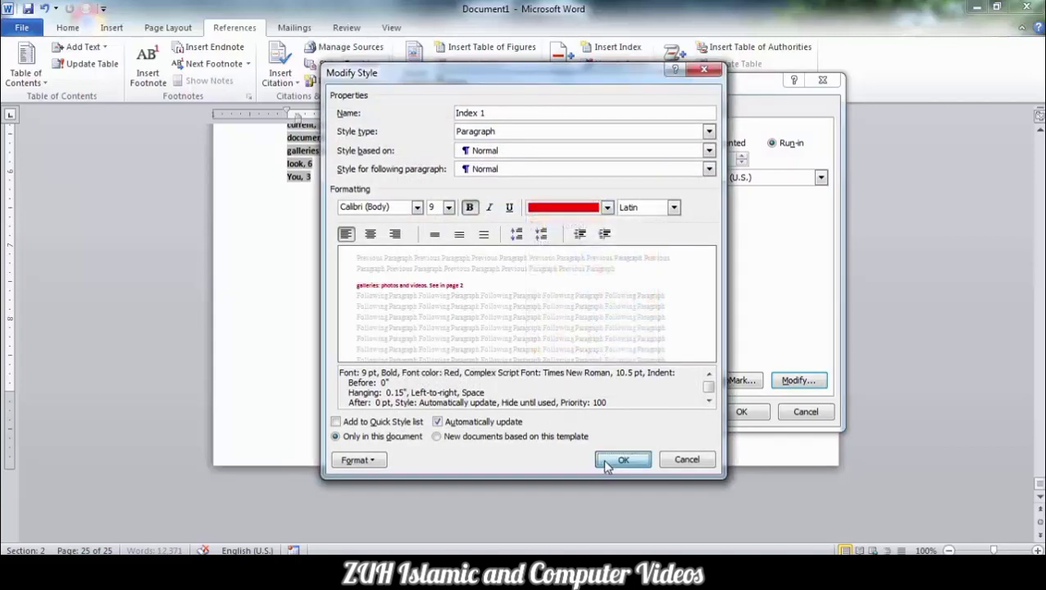
left_click(623, 460)
Modify the Index 2 style to italic, green text and replace the existing index.
left_click(459, 223)
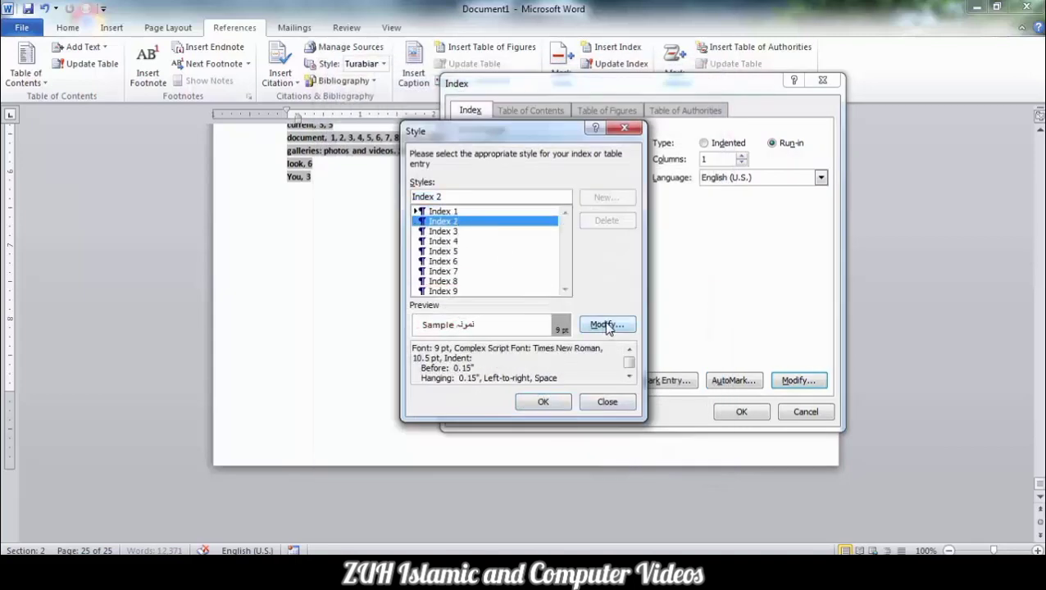
left_click(607, 326)
left_click(490, 207)
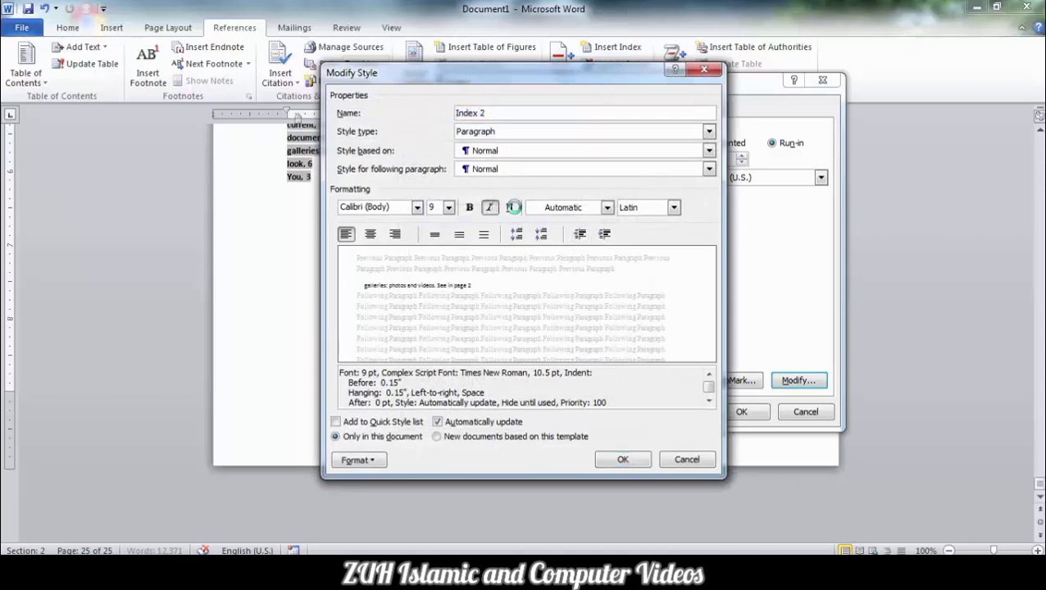
left_click(606, 208)
left_click(598, 339)
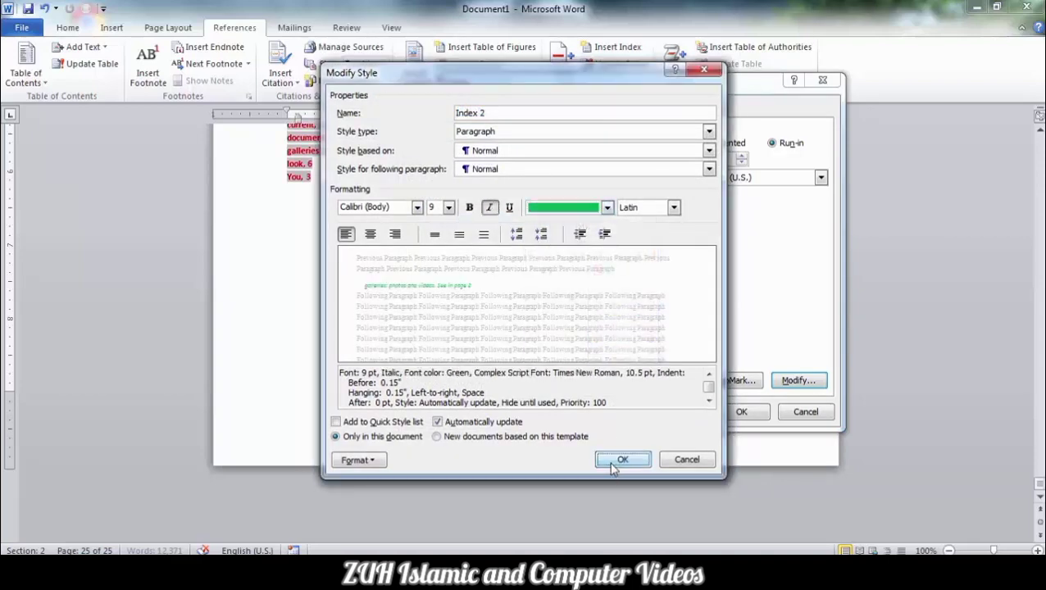
left_click(623, 460)
left_click(545, 403)
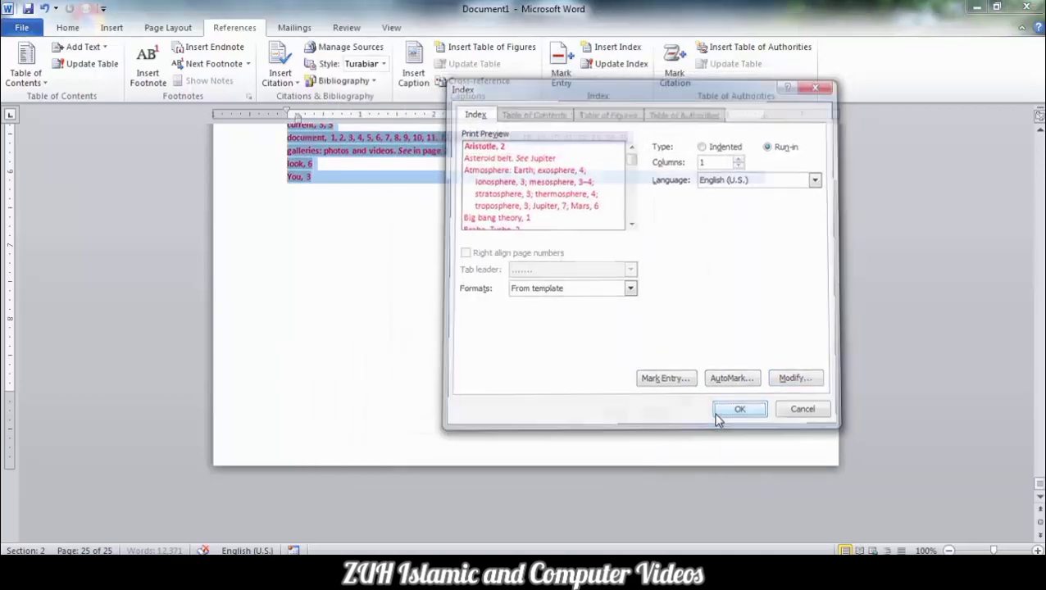
left_click(721, 414)
left_click(464, 325)
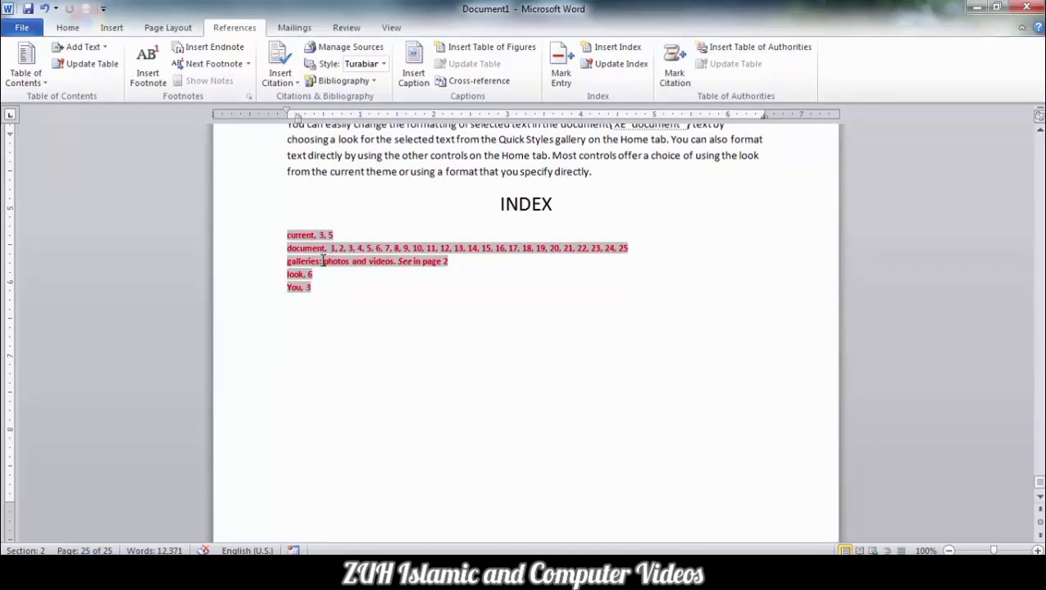
Switch the index type back to Indented and replace the existing index.
left_click(617, 47)
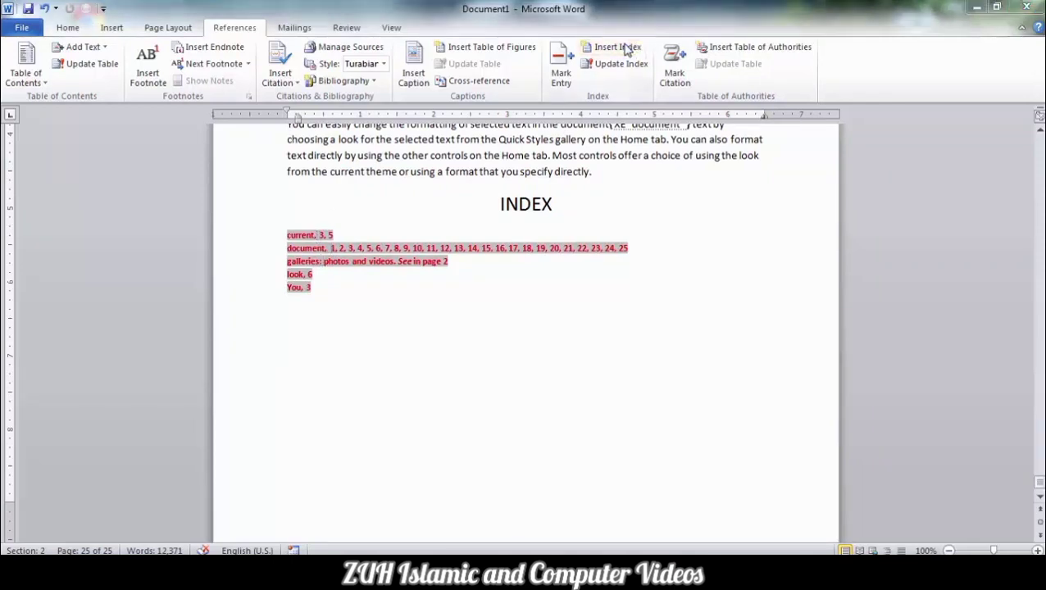
left_click(722, 144)
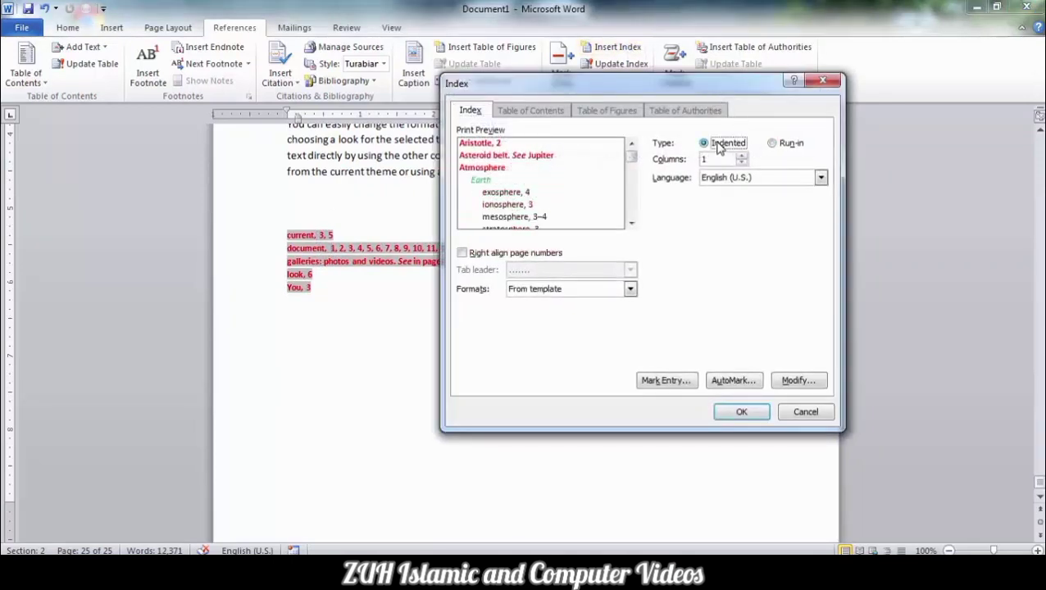
left_click(741, 412)
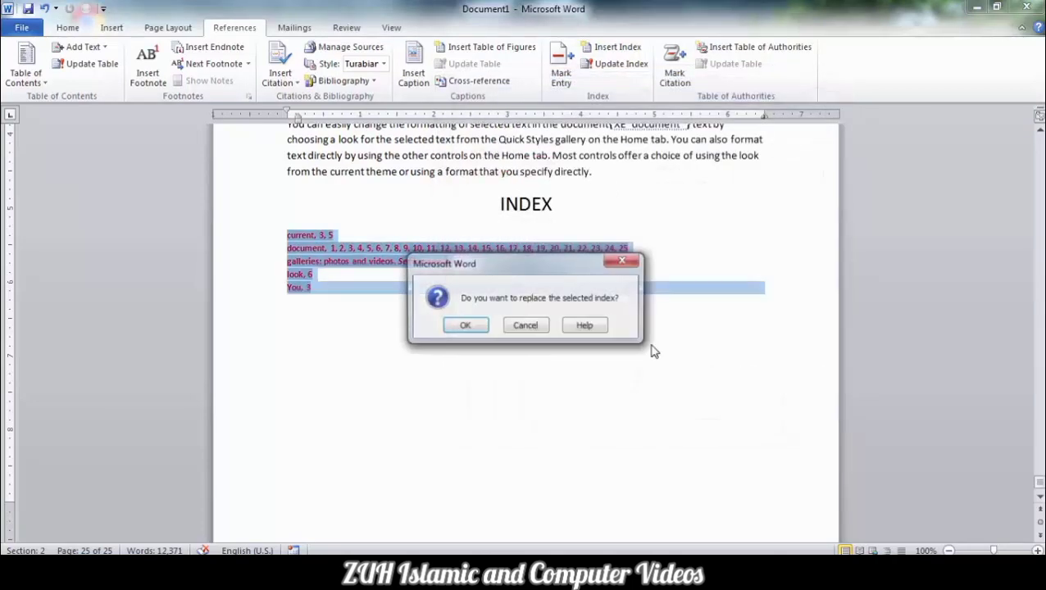
left_click(483, 327)
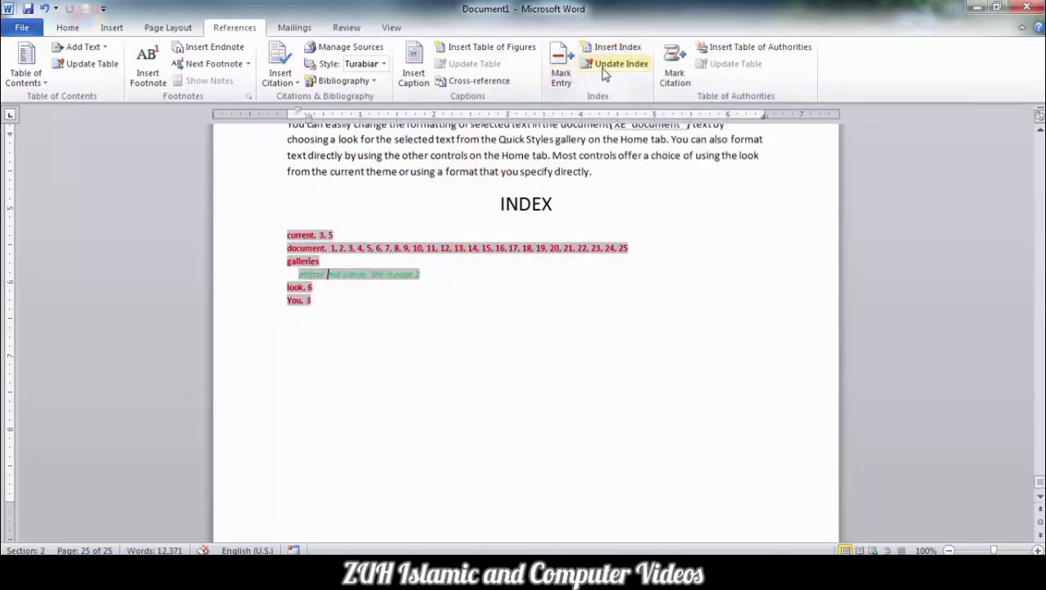
Mark "restore", "document" and "using" in the paragraphs above the INDEX heading as index entries and finish marking.
left_click(561, 69)
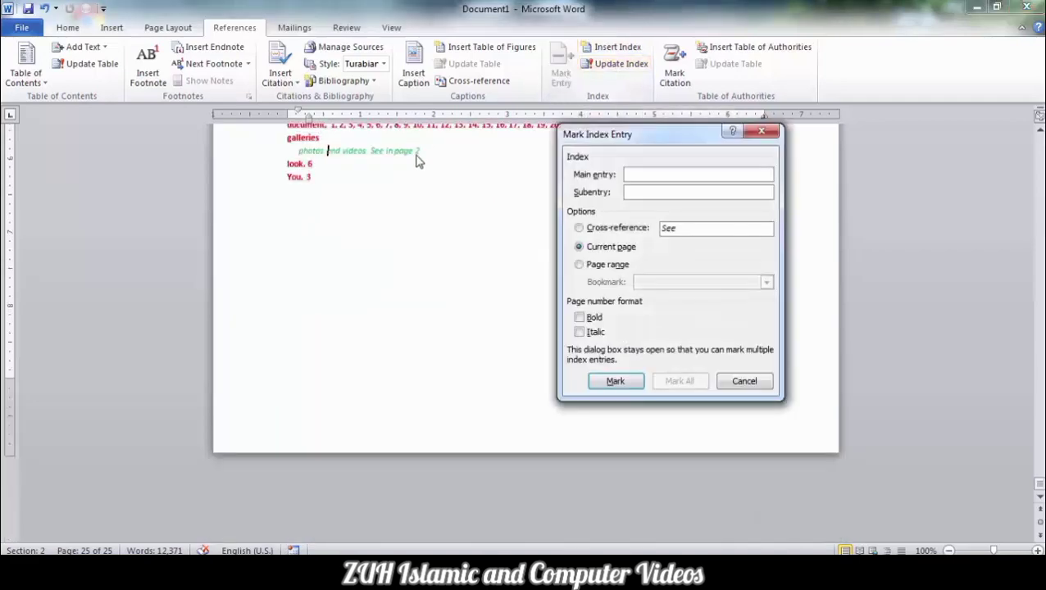
double_click(400, 180)
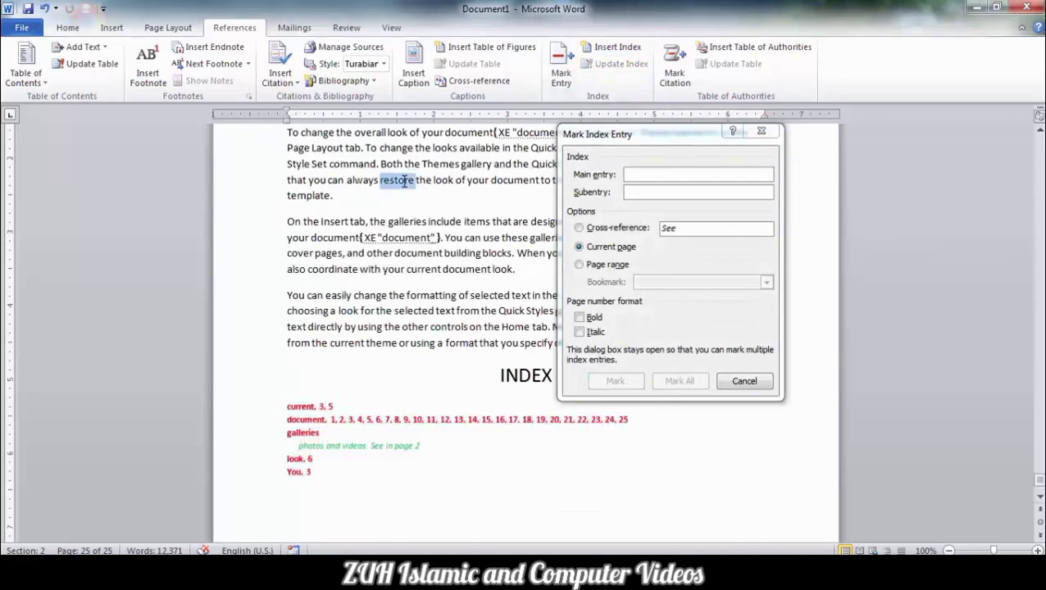
left_click(674, 175)
left_click(615, 381)
double_click(467, 238)
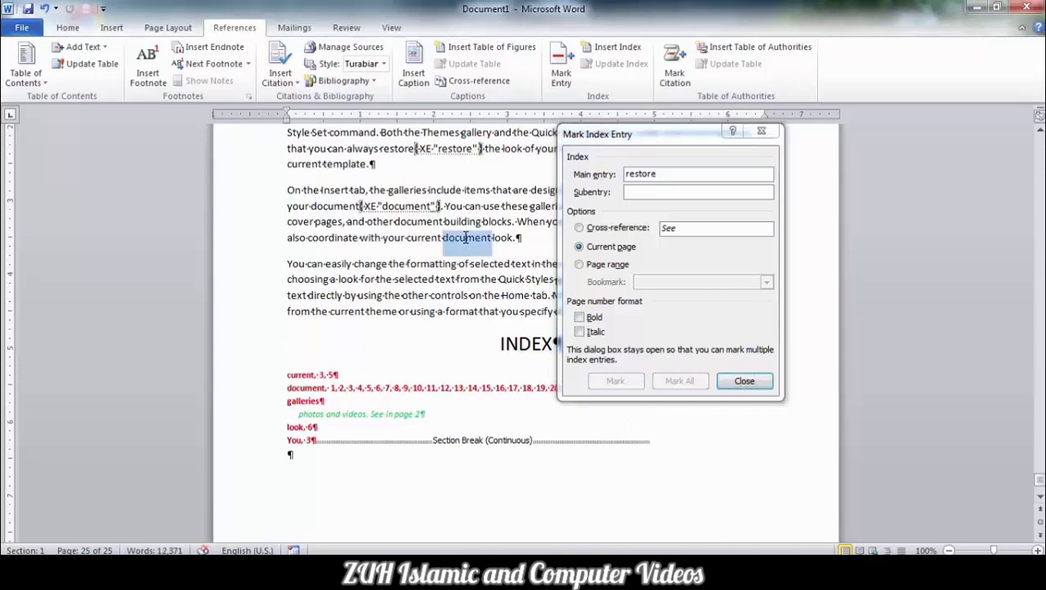
left_click(668, 172)
left_click(628, 377)
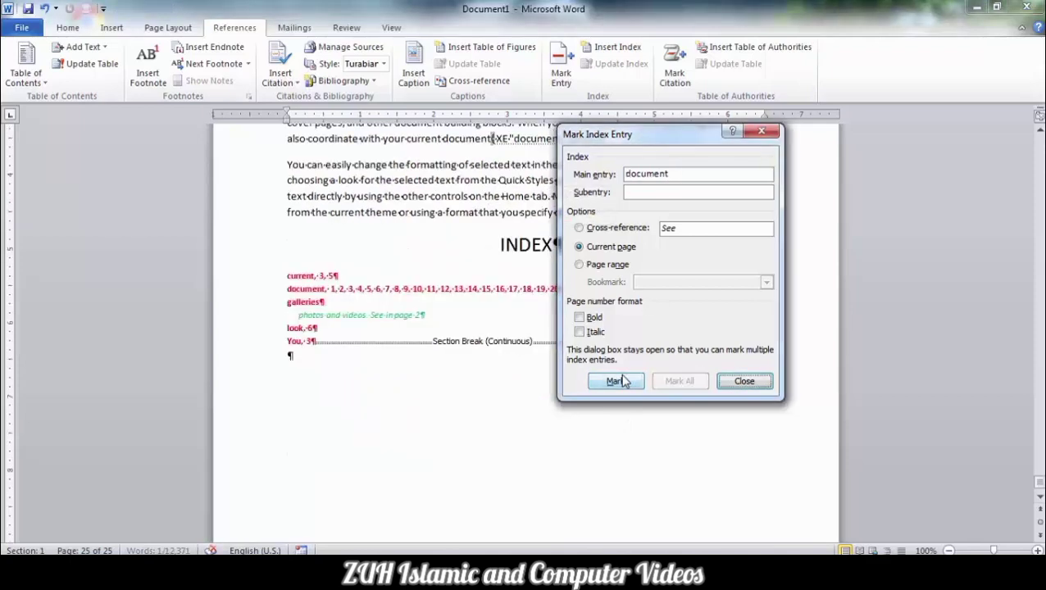
left_click(431, 216)
double_click(431, 215)
left_click(661, 181)
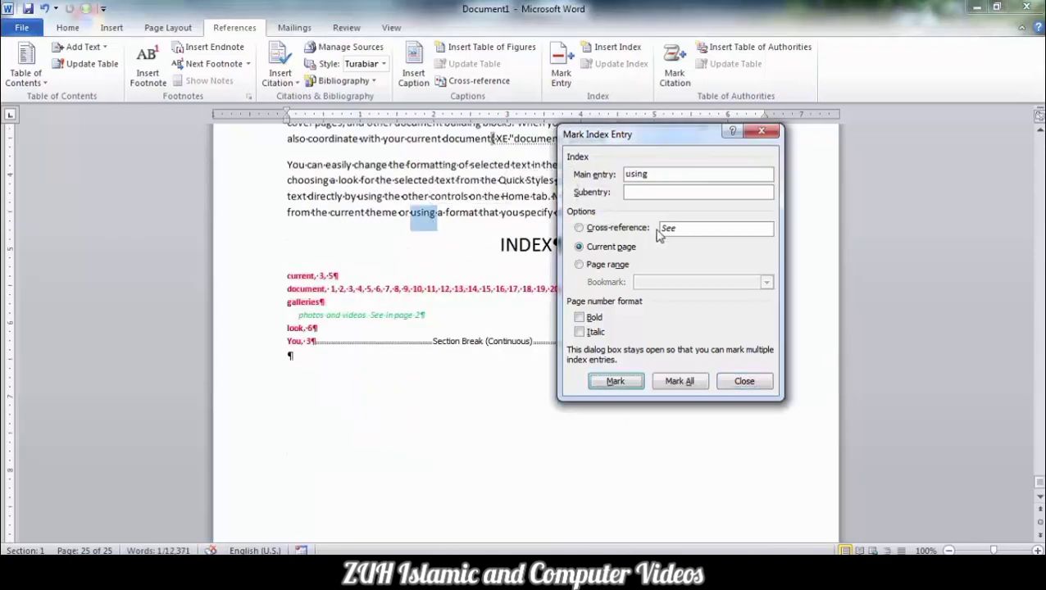
left_click(616, 381)
left_click(744, 381)
Update the index to include the newly marked entries.
left_click(350, 239)
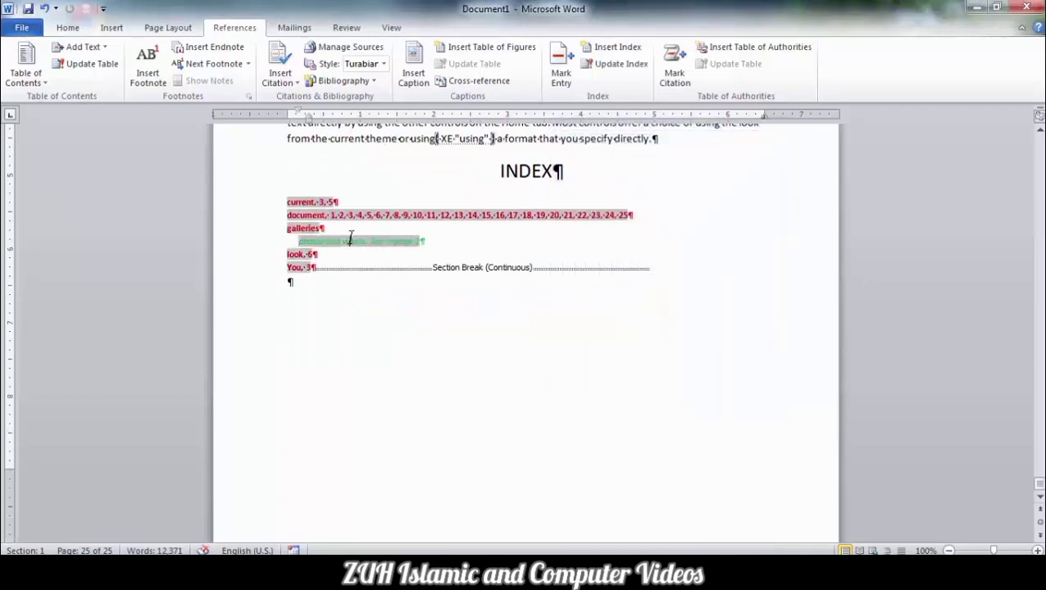
left_click(620, 64)
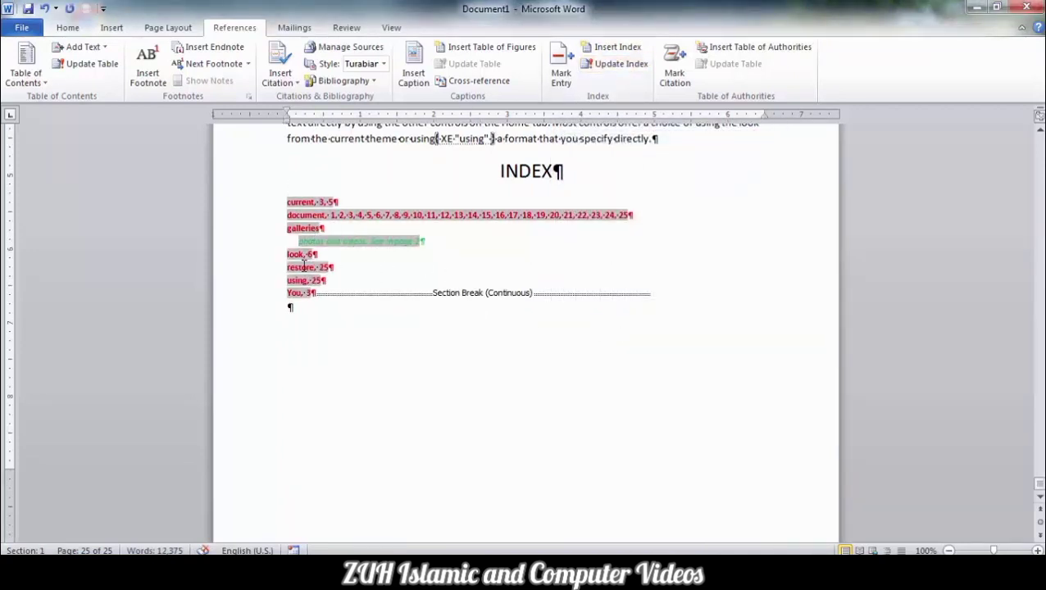
left_click(329, 255)
left_click_drag(331, 215, 545, 217)
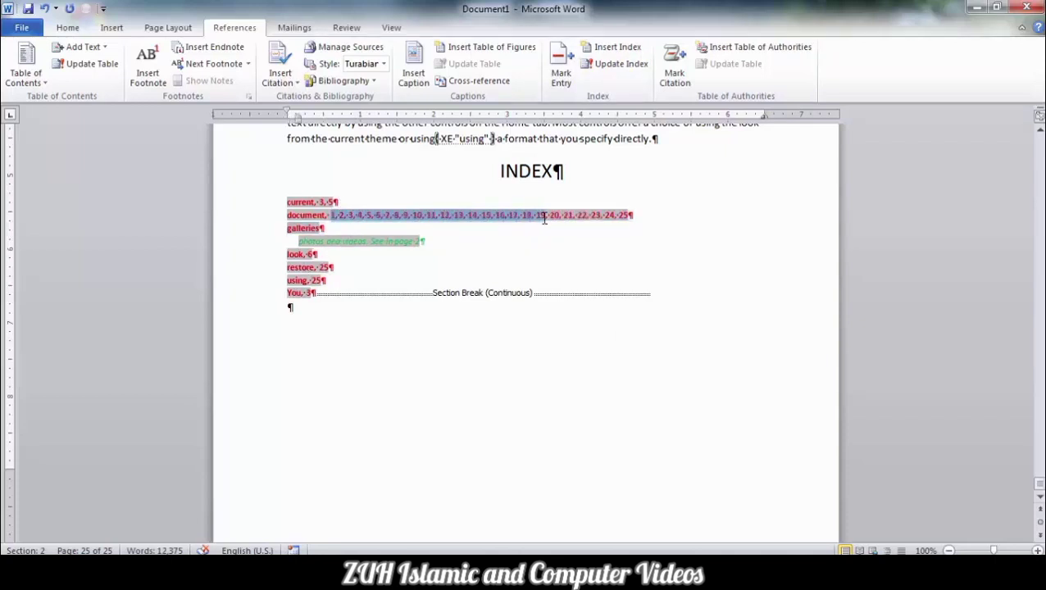
double_click(310, 217)
left_click(315, 216)
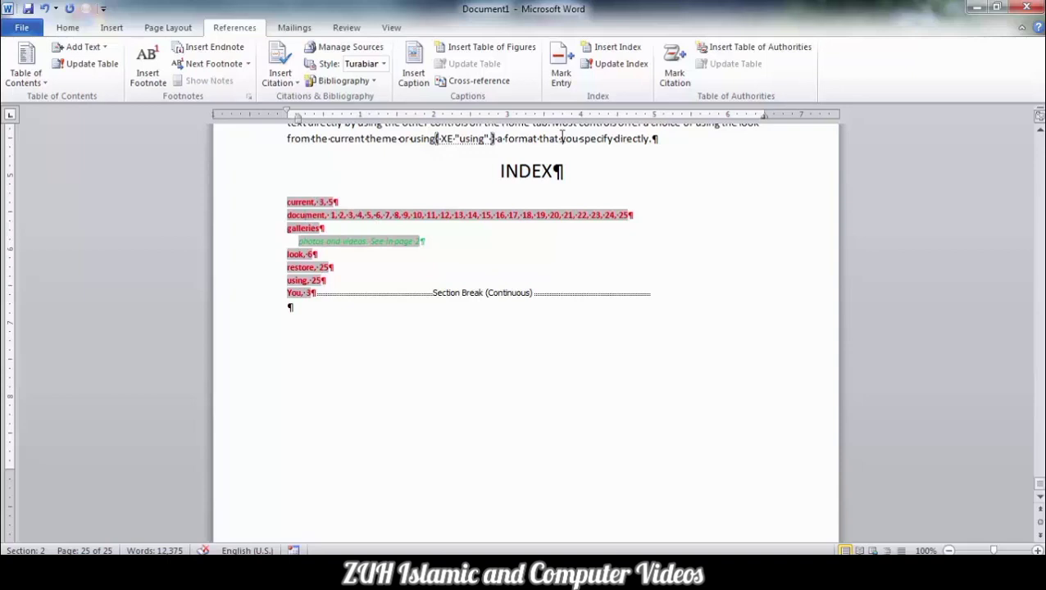
left_click(561, 75)
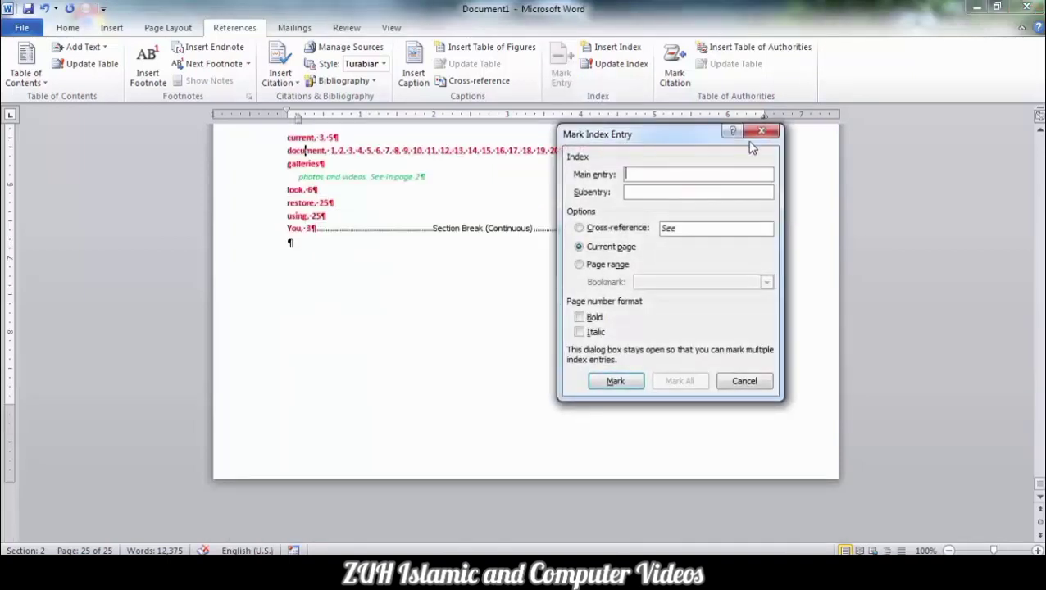
left_click(762, 131)
left_click(614, 46)
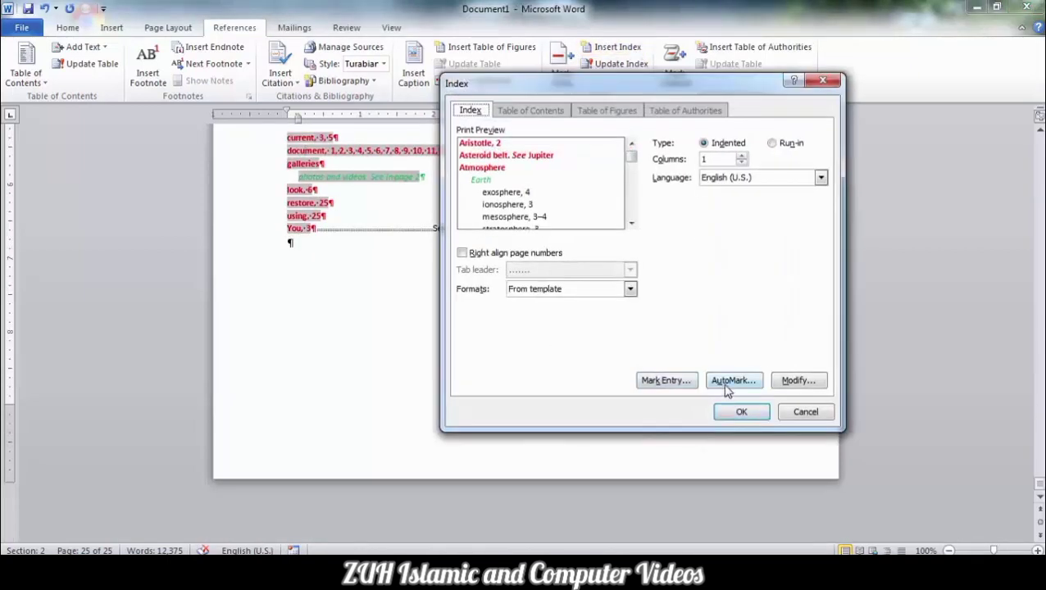
left_click(805, 414)
Replace all document content with these words, one per line: Apple, Book, Cat, Appear, Nice, Good, Work, Tape, Type, Fear, Fast, Zip, Zero, Yoke, Ripe, Top, Wear, Union.
left_click(402, 301)
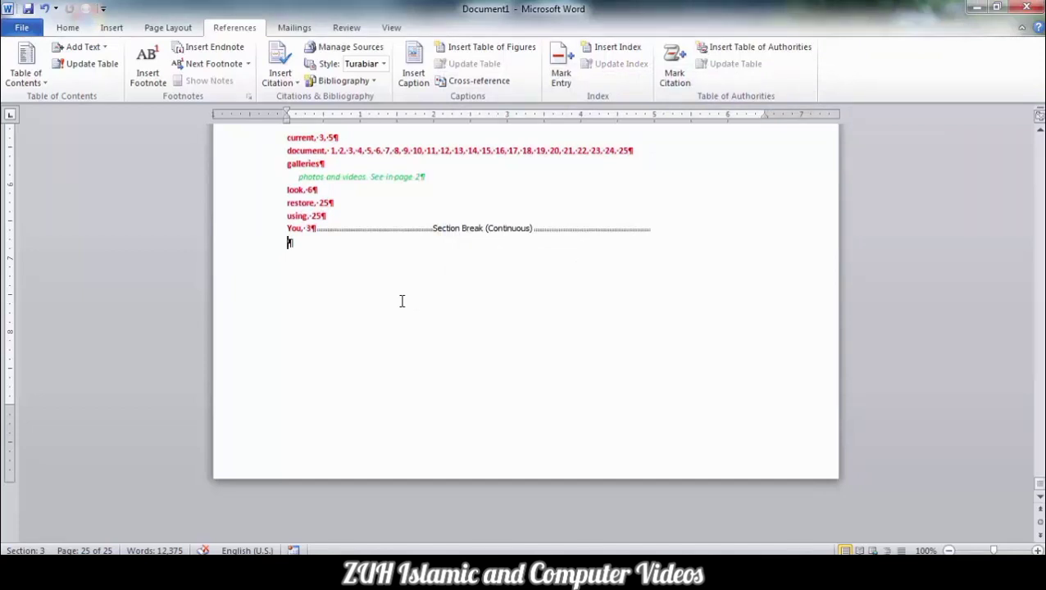
key("ctrl+a")
key("Delete")
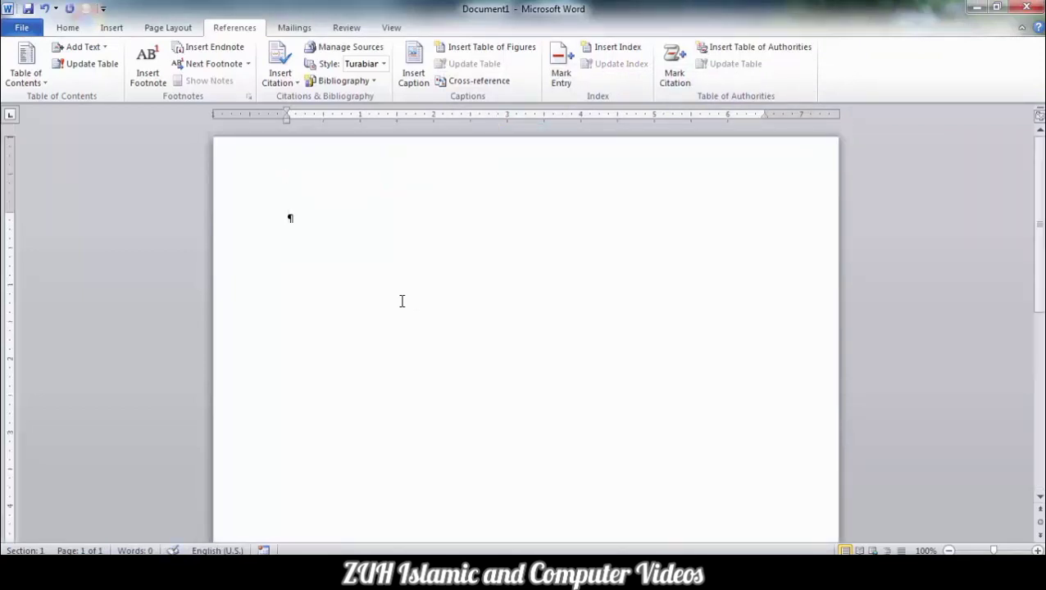
type("Apple Book Cat Appear Nice Good")
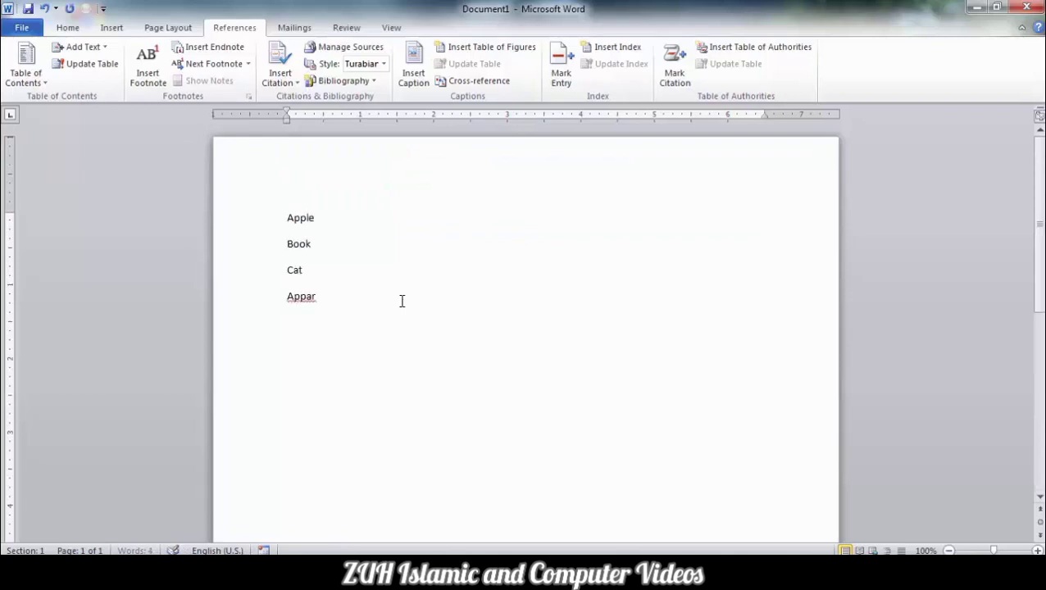
type(" Work Tape Type Fear Fast Zip Zero ")
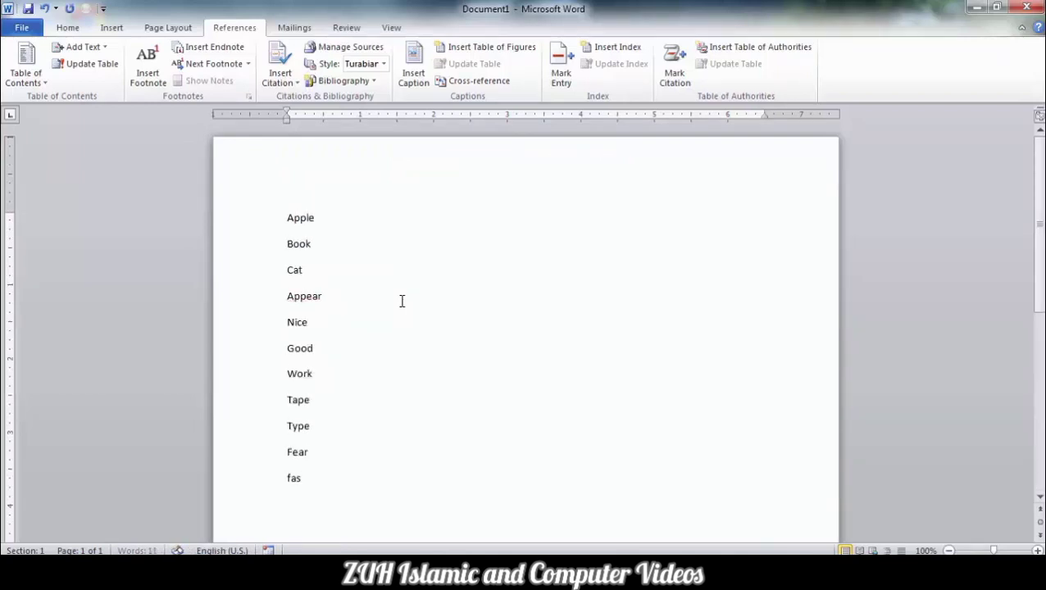
type("Yoke Ripe Top Wear Union")
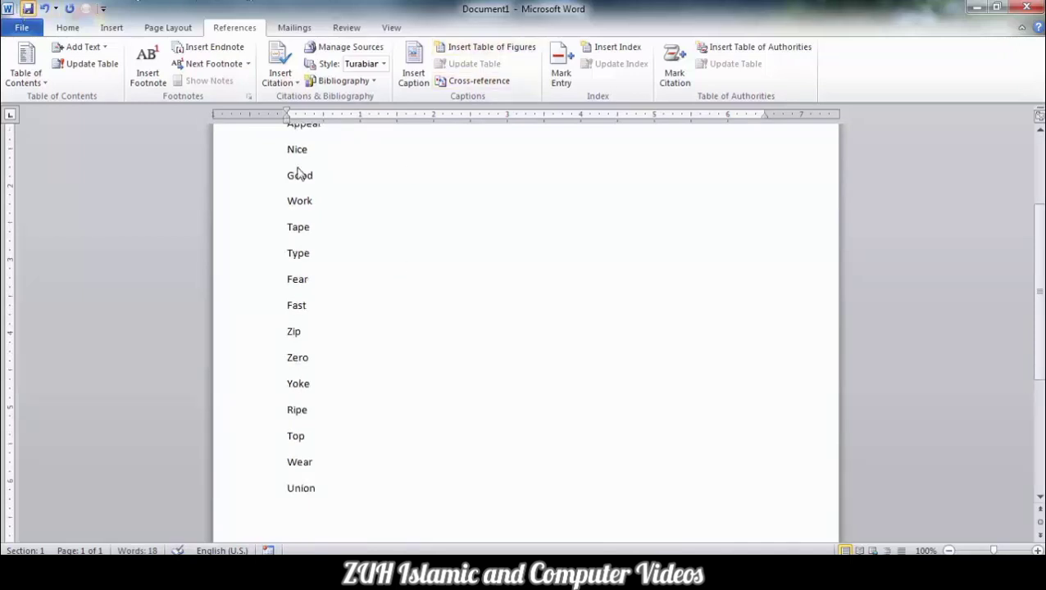
Save the word list to the Desktop as a Word document named "works".
key("ctrl+s")
left_click(67, 138)
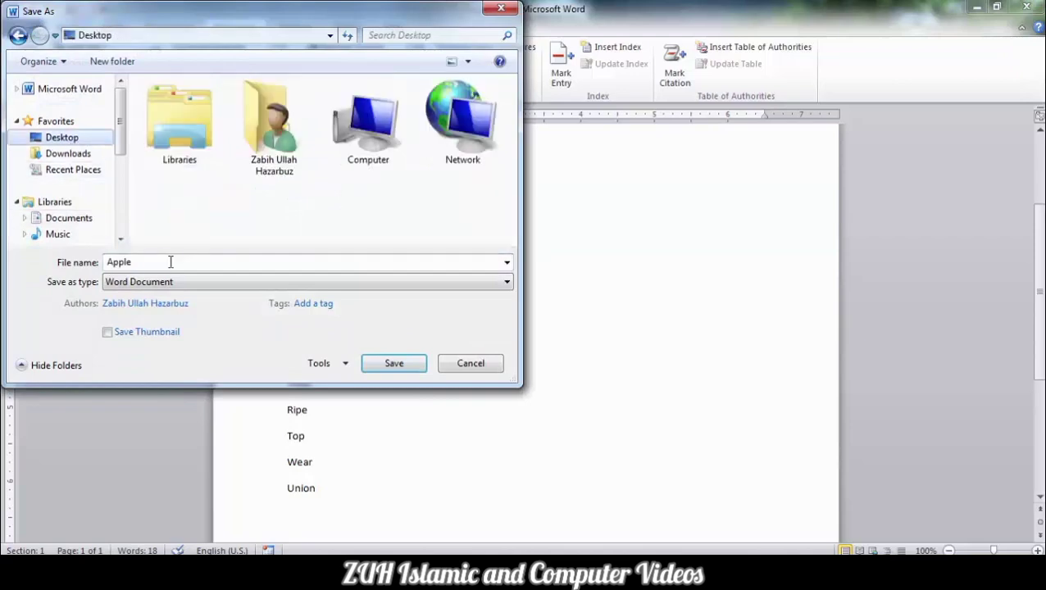
left_click(170, 262)
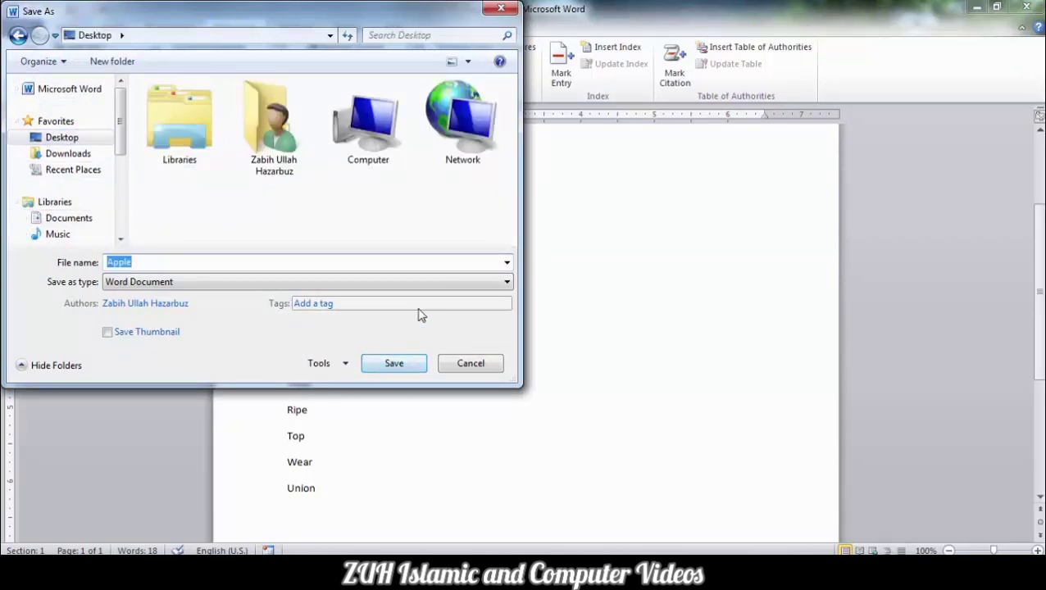
type("works")
key("Return")
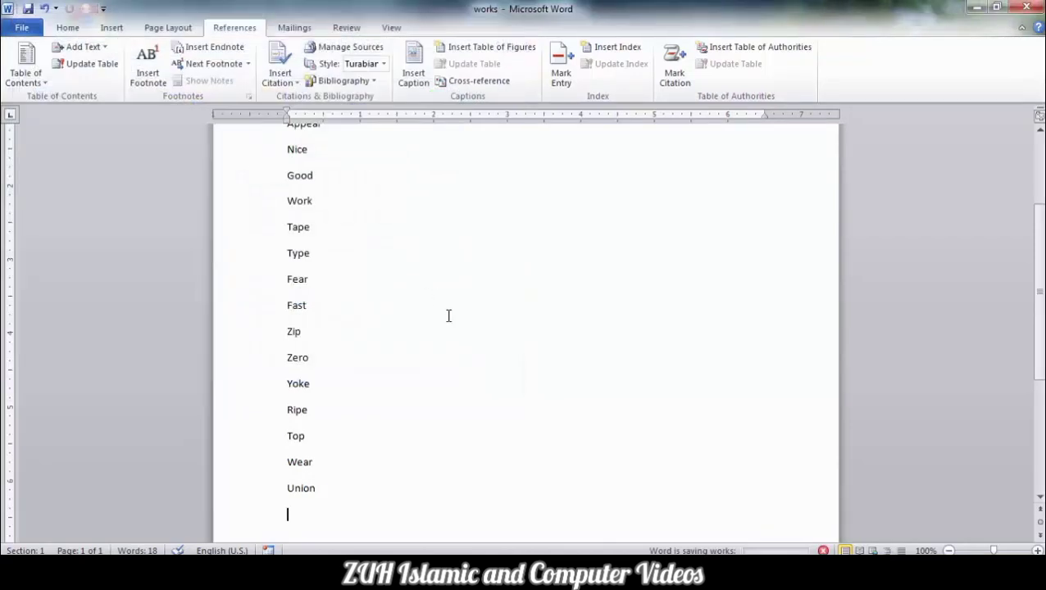
Copy the entire word list from the works document into a new blank document.
key("ctrl+a")
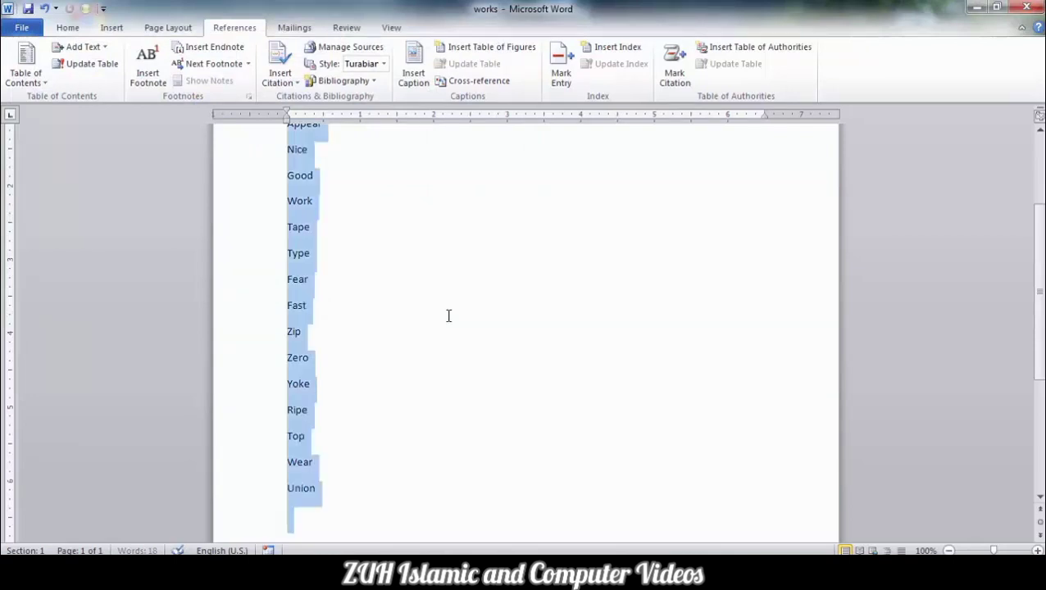
key("ctrl+n")
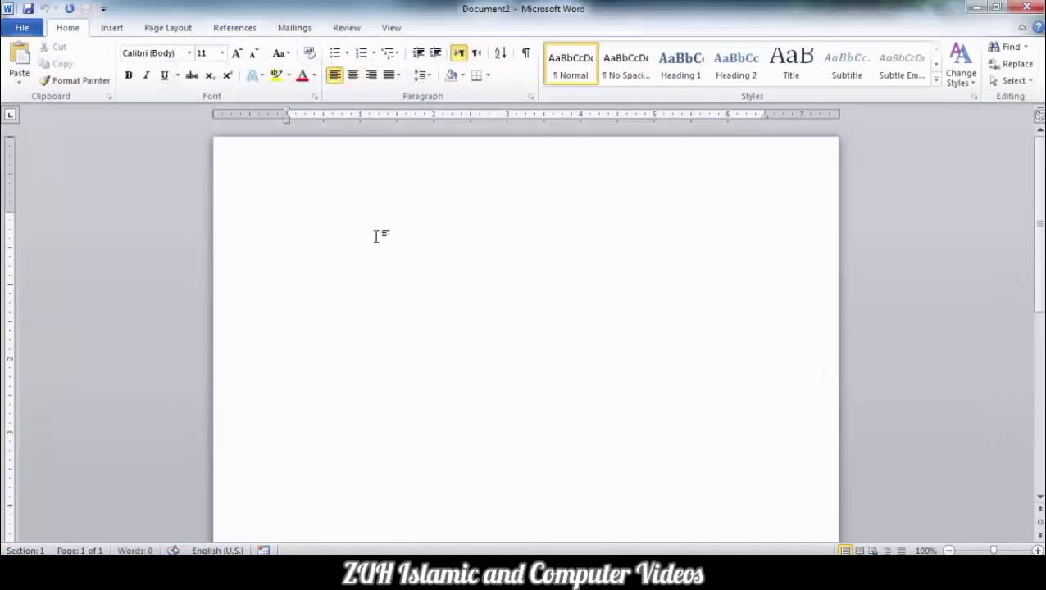
type("Apple Book Cat Appear Nice Good Work Tape Type Fear Fast Zip Zero Yoke Ripe Top Wear Union")
scroll(332, 224, "up", 5)
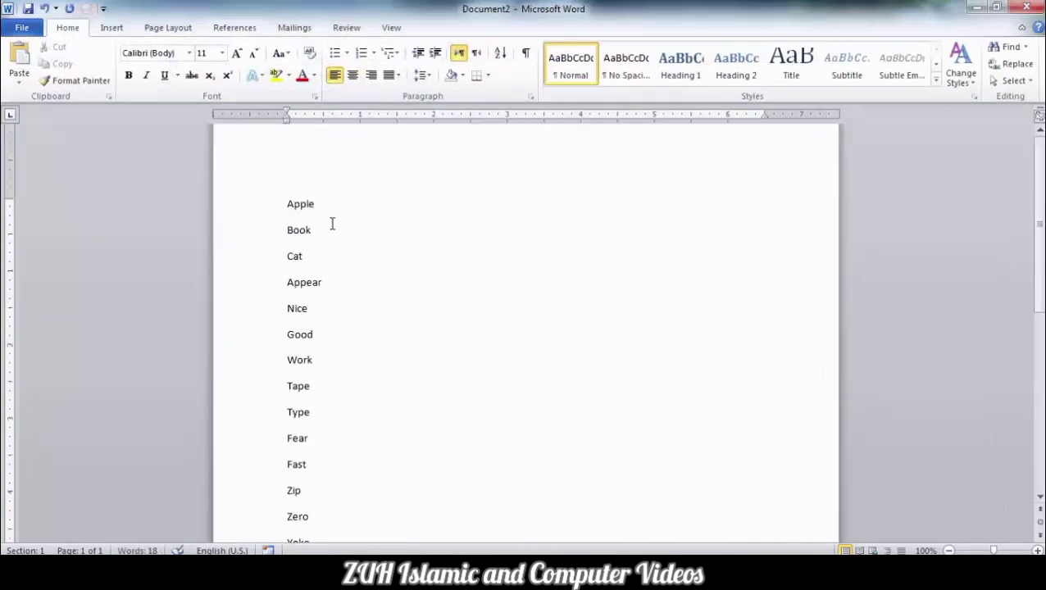
AutoMark the index entries in the new document, using the works file on the Desktop as the concordance file.
left_click(245, 29)
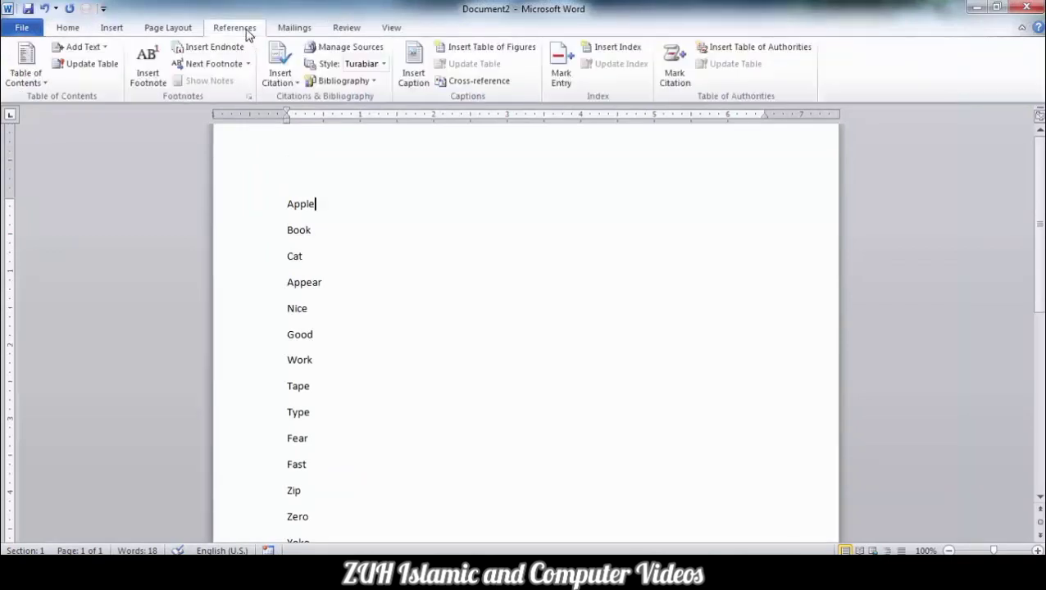
left_click(621, 51)
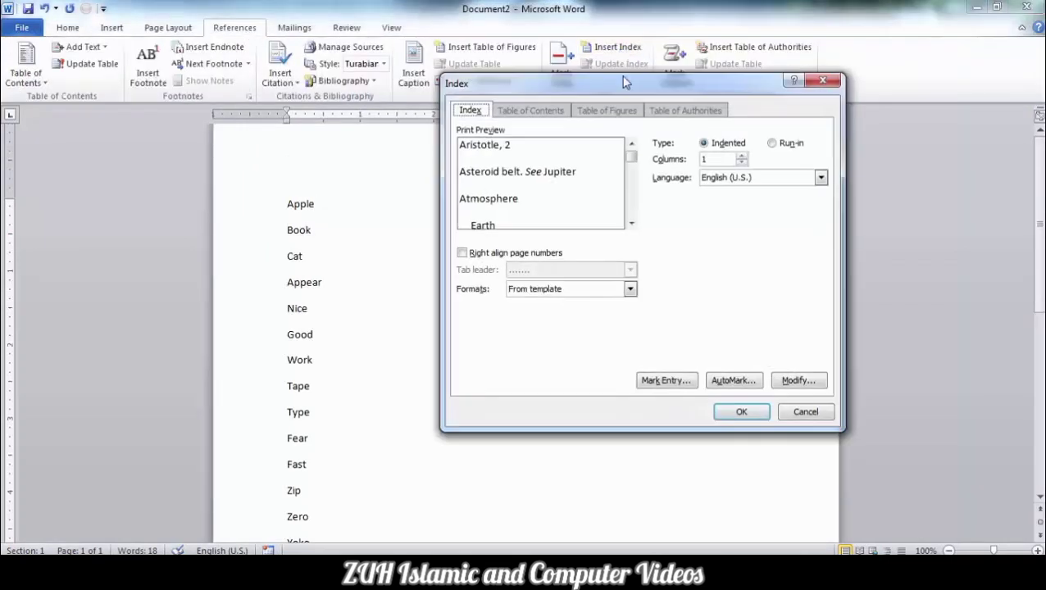
left_click(734, 381)
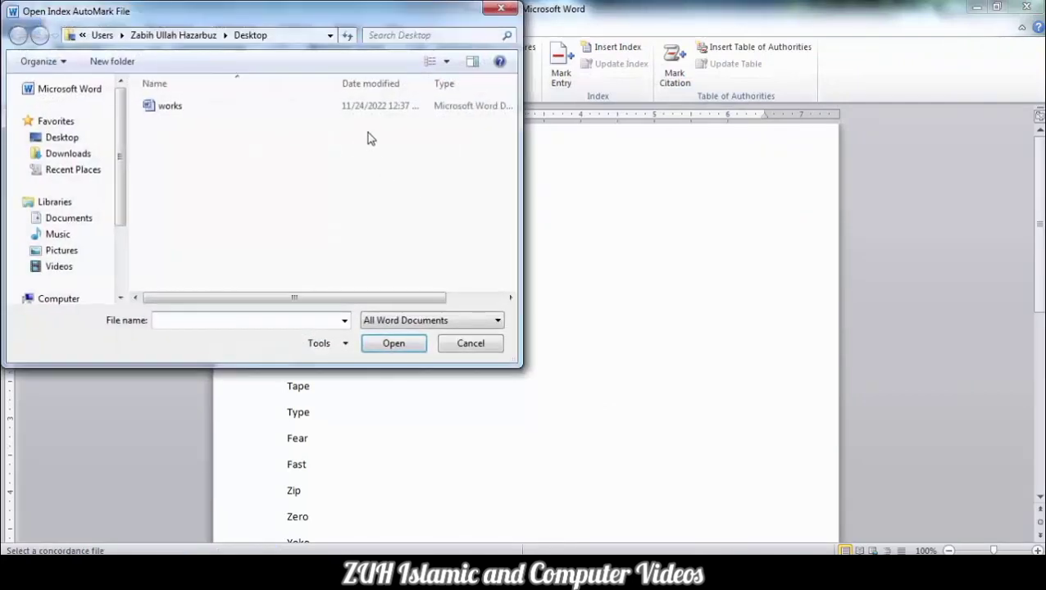
left_click(172, 109)
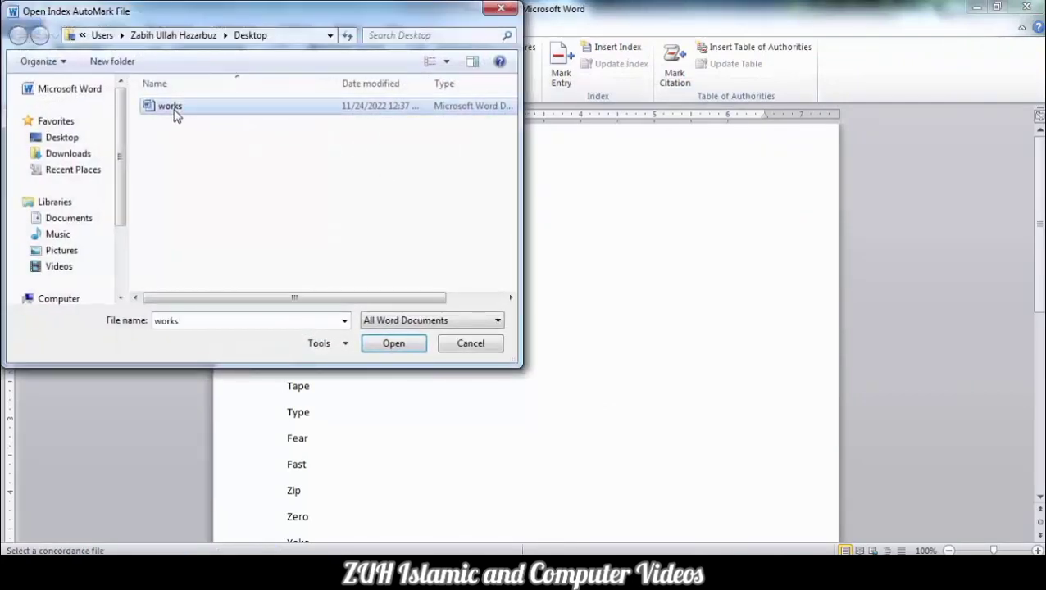
left_click(382, 344)
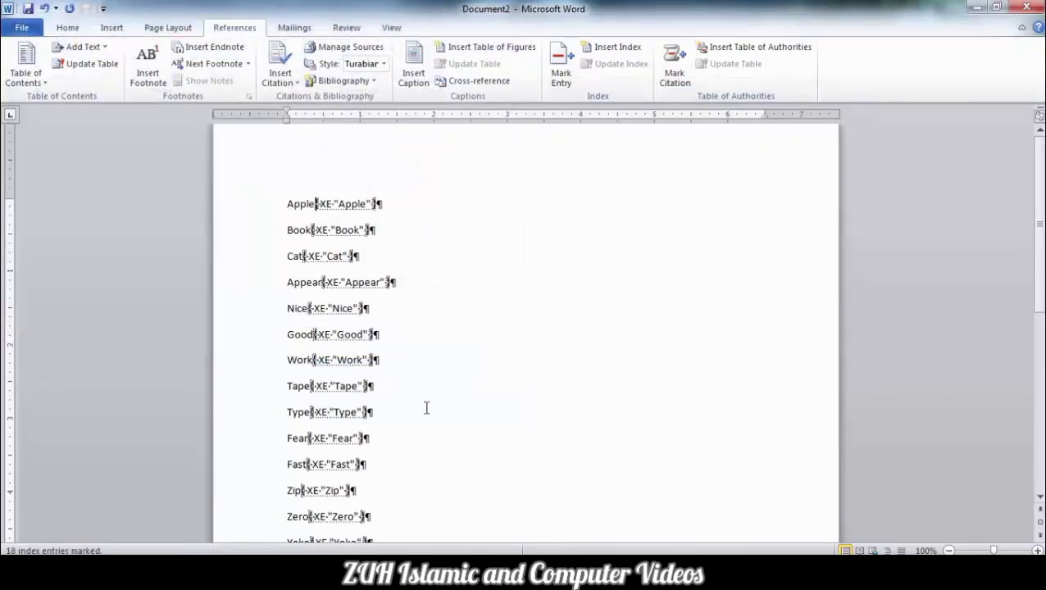
Hide the formatting marks and insert a page break after the last word of the list.
left_click(67, 30)
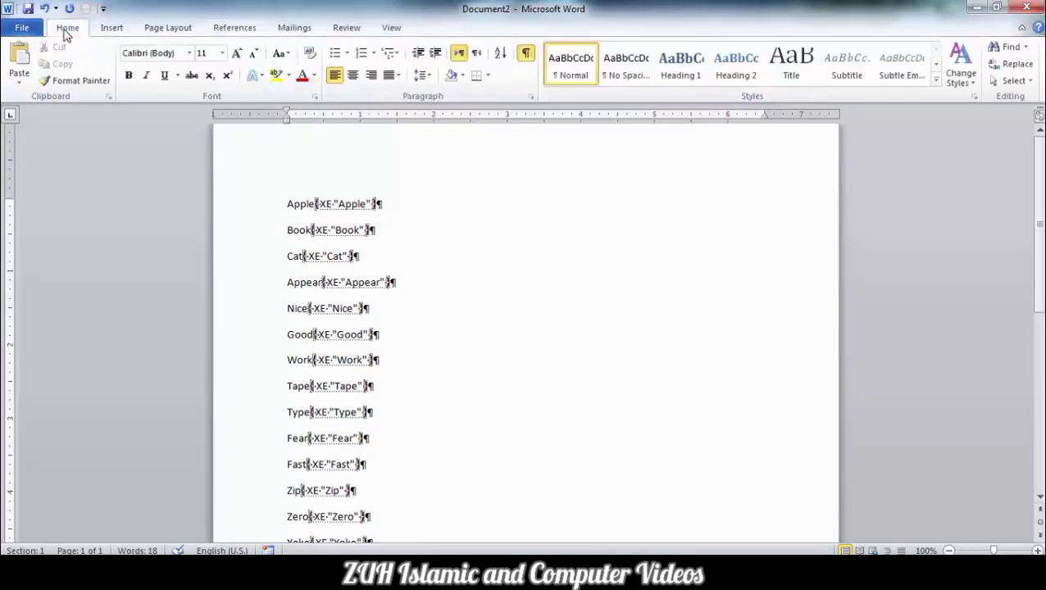
left_click(526, 54)
scroll(455, 344, "down", 5)
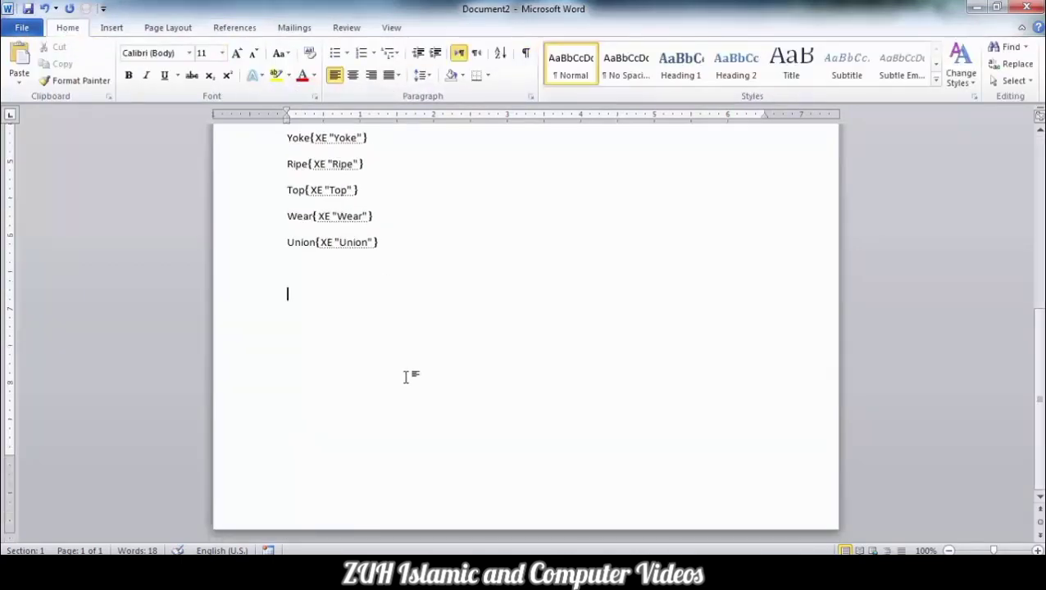
key("ctrl+Return")
scroll(406, 378, "down", 5)
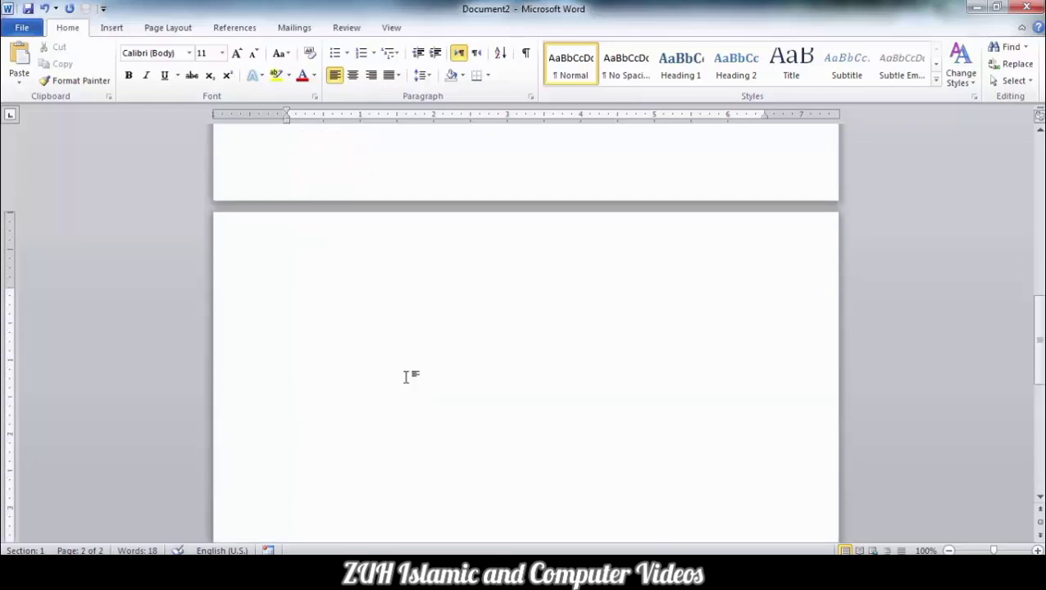
Add the heading "INDEX" on the new page, enlarge it to 20 pt and start a new line below it.
type("INE")
key("BackSpace")
key("BackSpace")
type("DEX")
key("shift+Home")
key("ctrl+shift+period")
key("ctrl+shift+period")
key("ctrl+shift+period")
key("ctrl+shift+period")
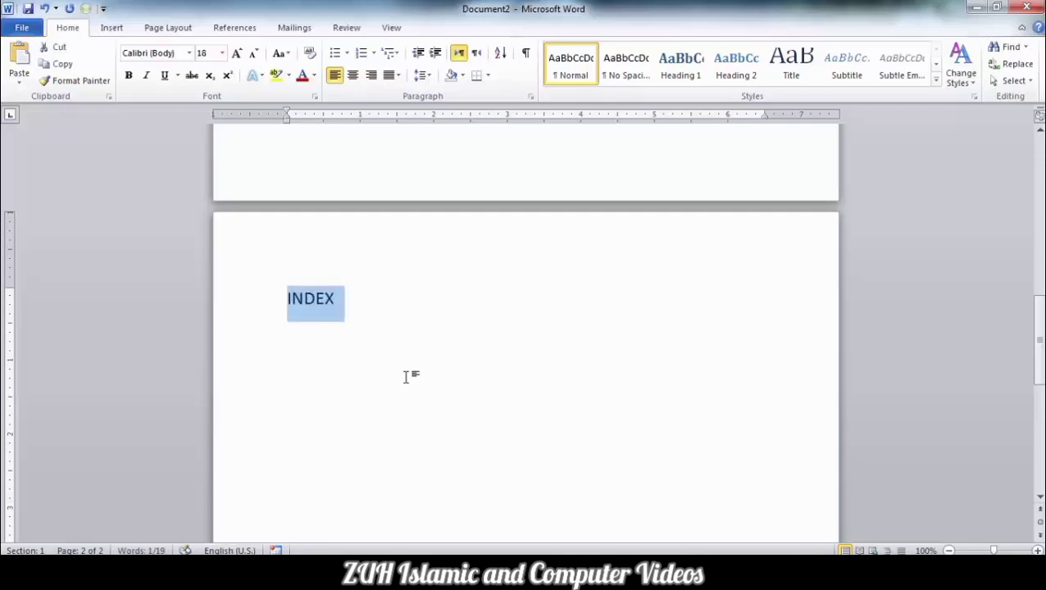
key("End")
key("Return")
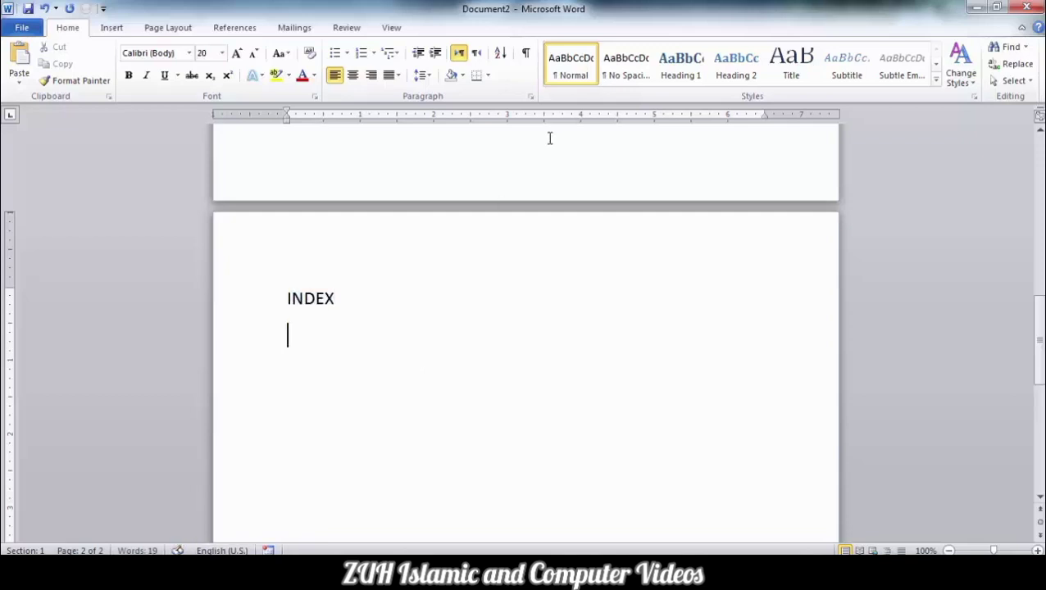
Insert an index below the INDEX heading with the default settings and compare it with the marked words on the first page.
left_click(240, 29)
left_click(632, 50)
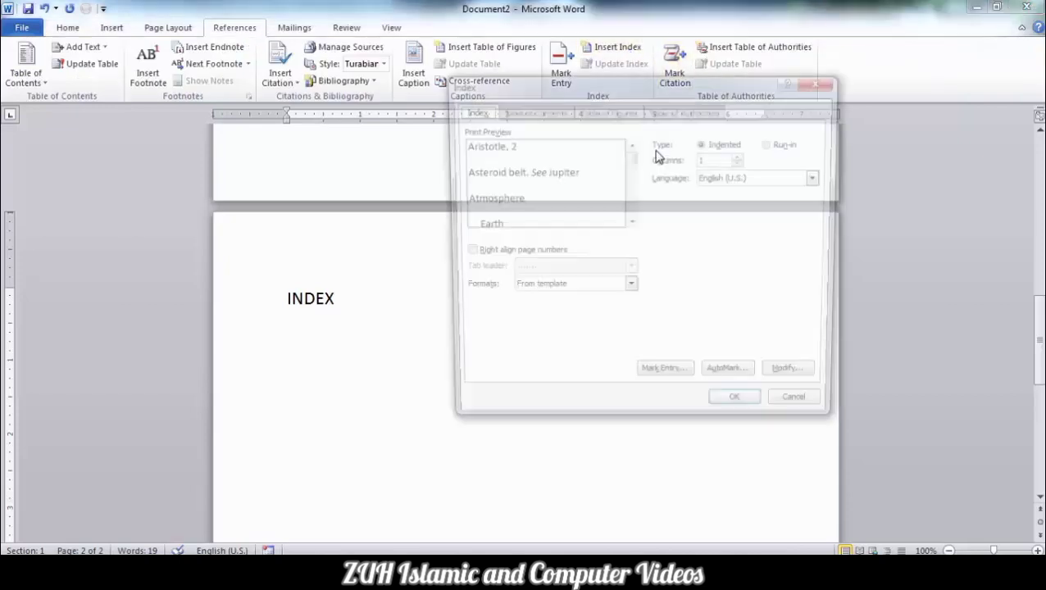
left_click(738, 413)
left_click(300, 259)
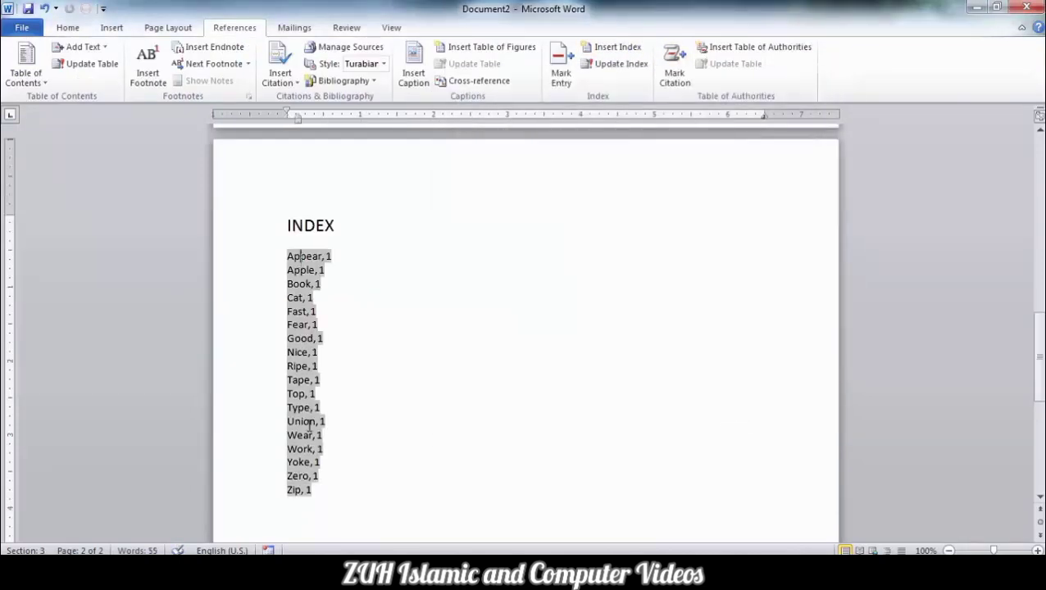
scroll(313, 354, "up", 15)
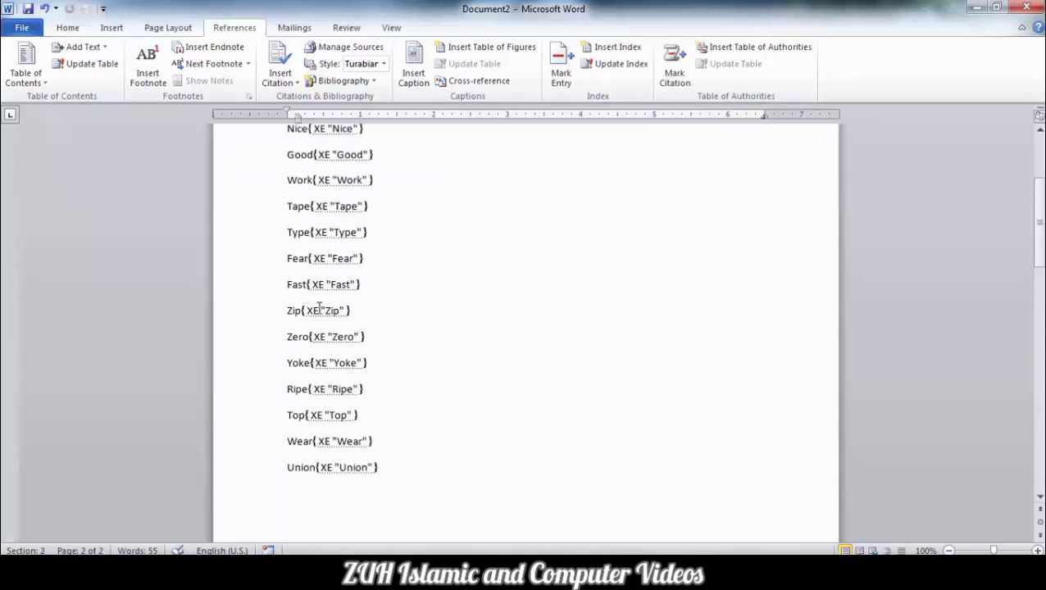